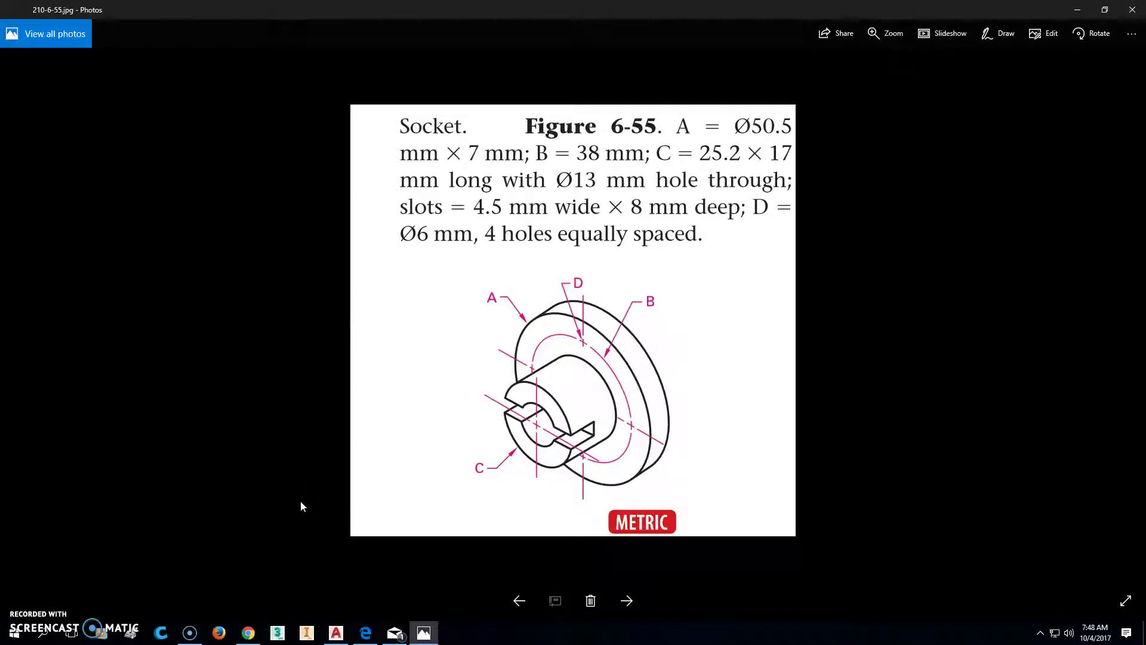
Review the Figure 6-55 socket dimensions in the 210-6-55.jpg reference image
{"action": "left_click", "coordinate": [640, 497]}
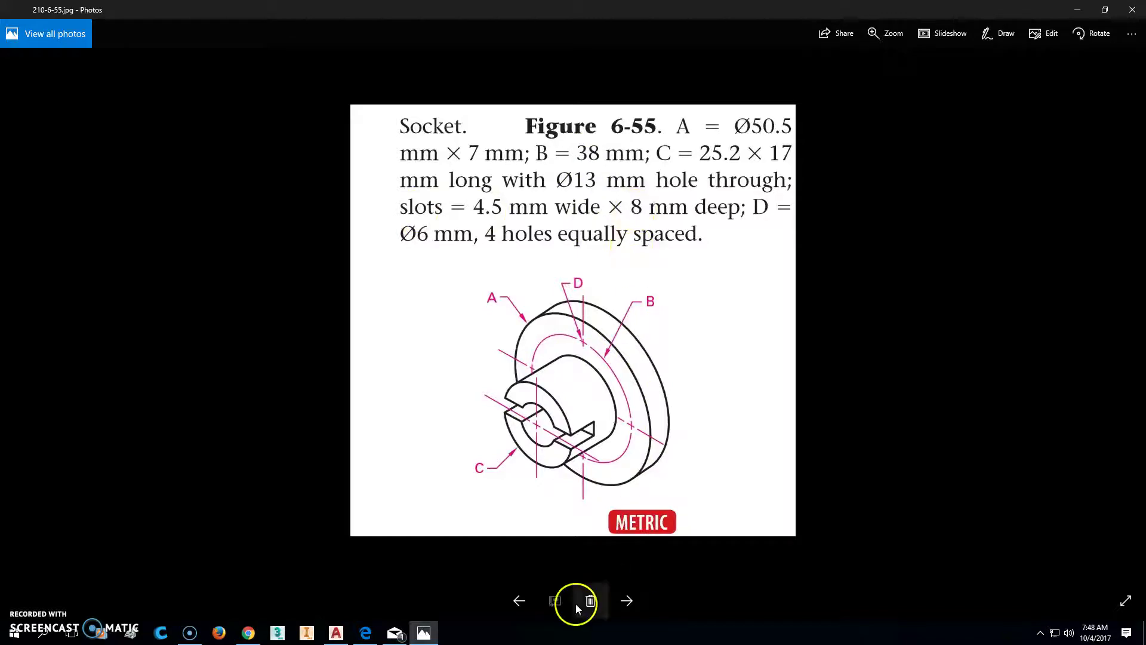
Back in AutoCAD, draw a 6-diameter circle centred on the hub centre
{"action": "left_click", "coordinate": [335, 632]}
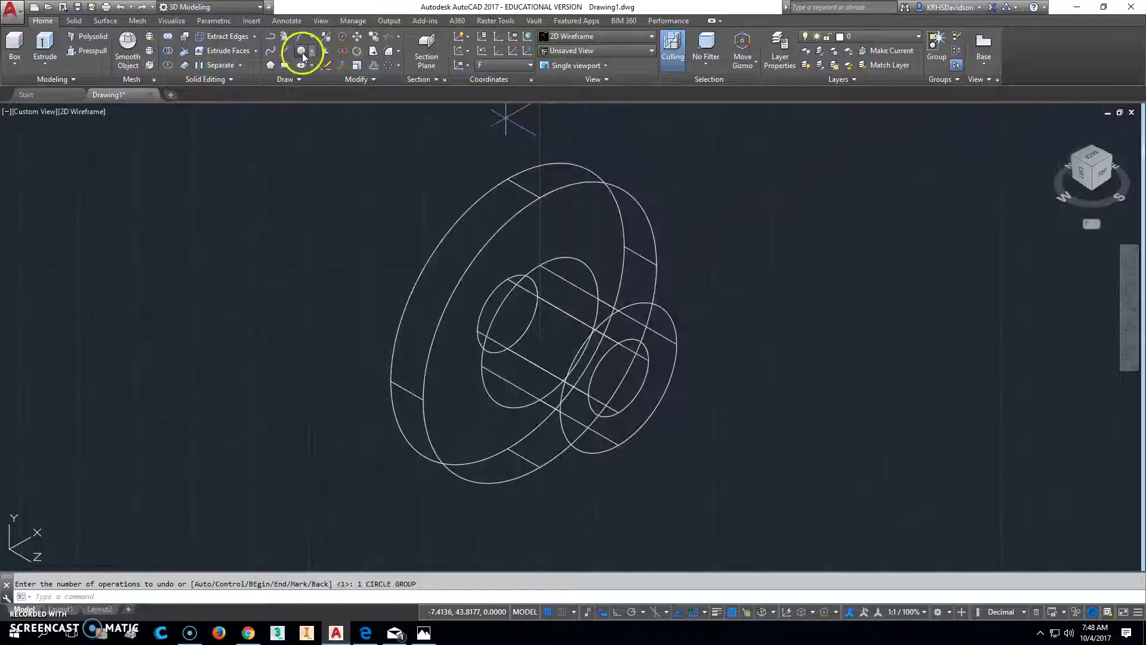
{"action": "left_click", "coordinate": [302, 53]}
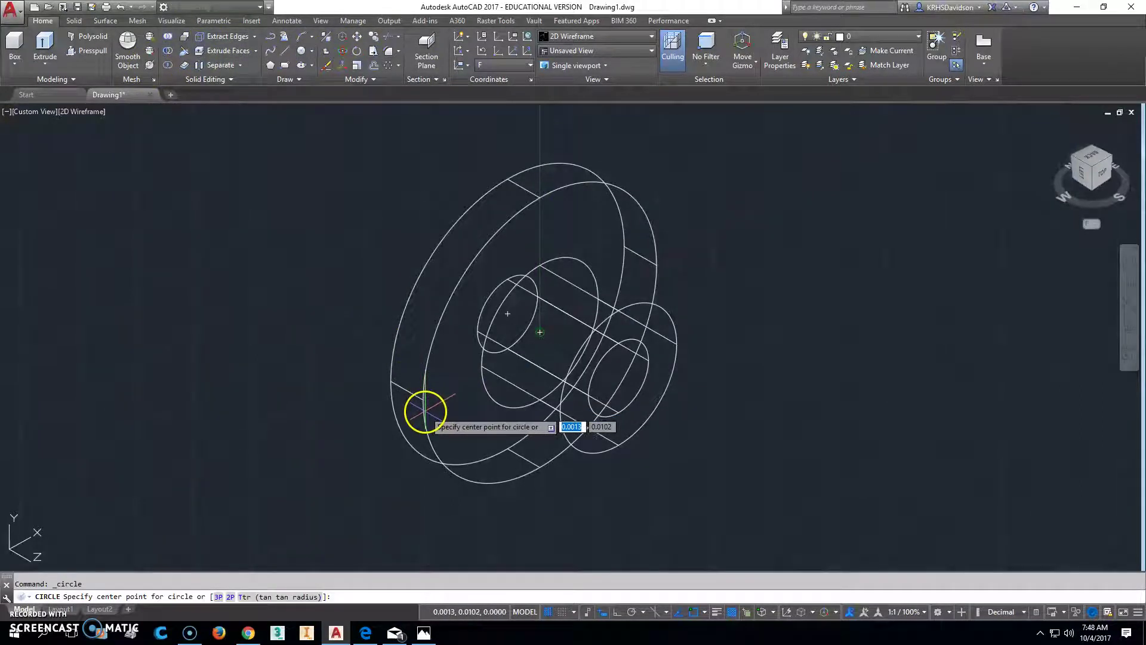
{"action": "left_click", "coordinate": [425, 411]}
{"action": "type", "text": "d"}
{"action": "key", "text": "Return"}
{"action": "type", "text": "6"}
{"action": "key", "text": "Return"}
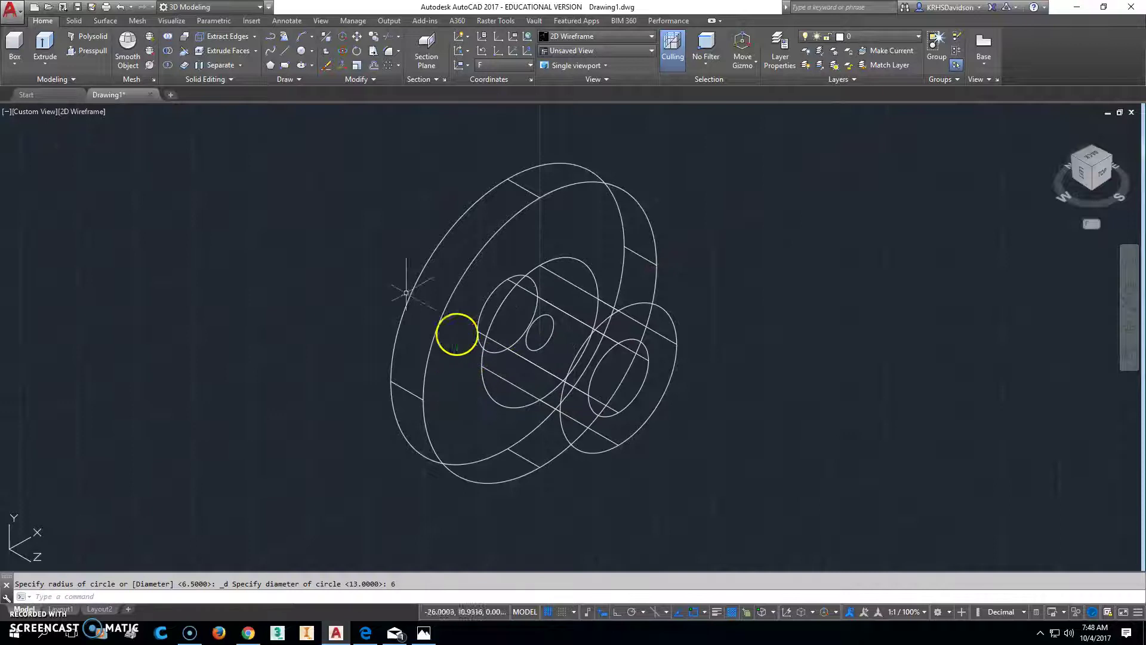
Move the 6 mm circle 19 units straight up onto the flange
{"action": "left_click", "coordinate": [359, 37]}
{"action": "left_click", "coordinate": [550, 325]}
{"action": "key", "text": "Return"}
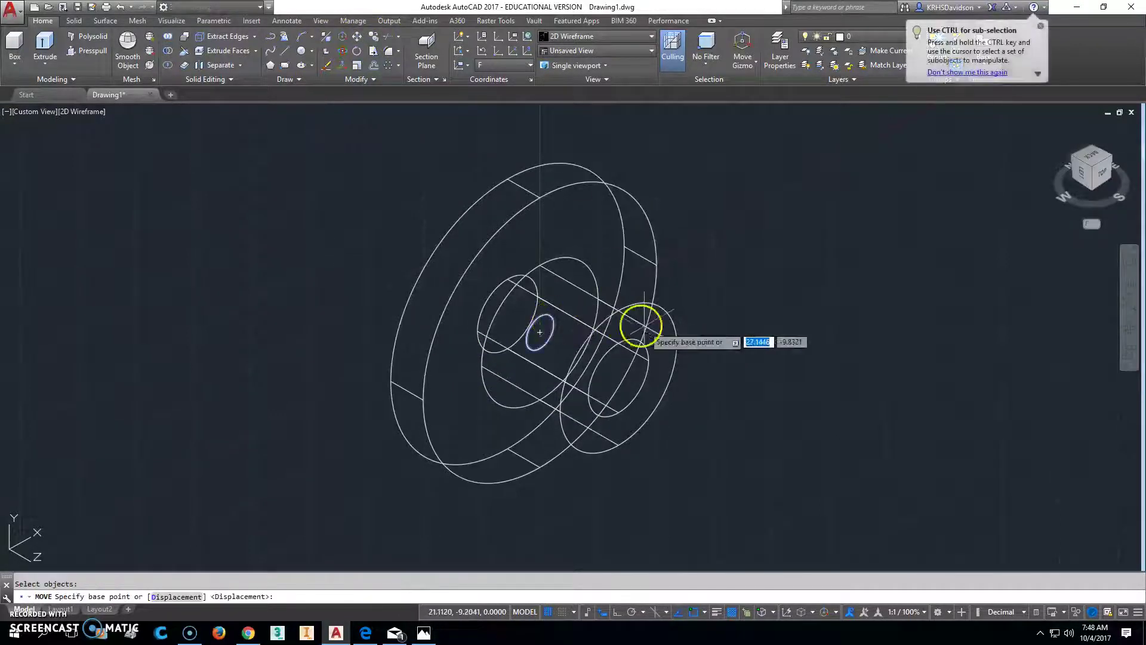
{"action": "left_click", "coordinate": [747, 349]}
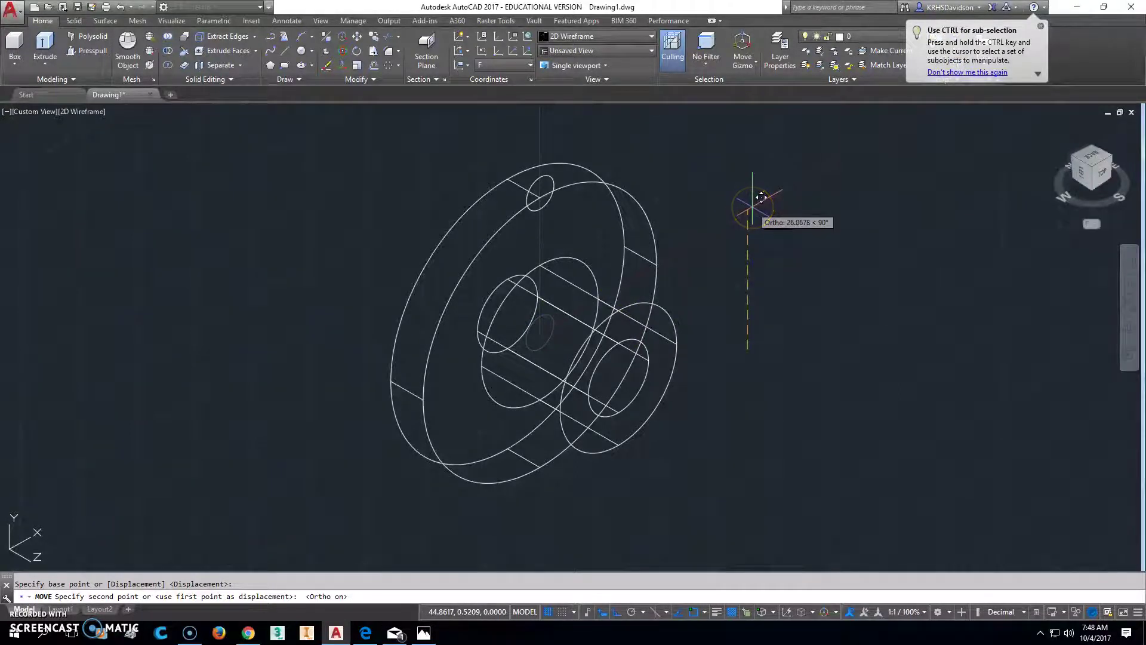
{"action": "type", "text": "19"}
{"action": "key", "text": "Return"}
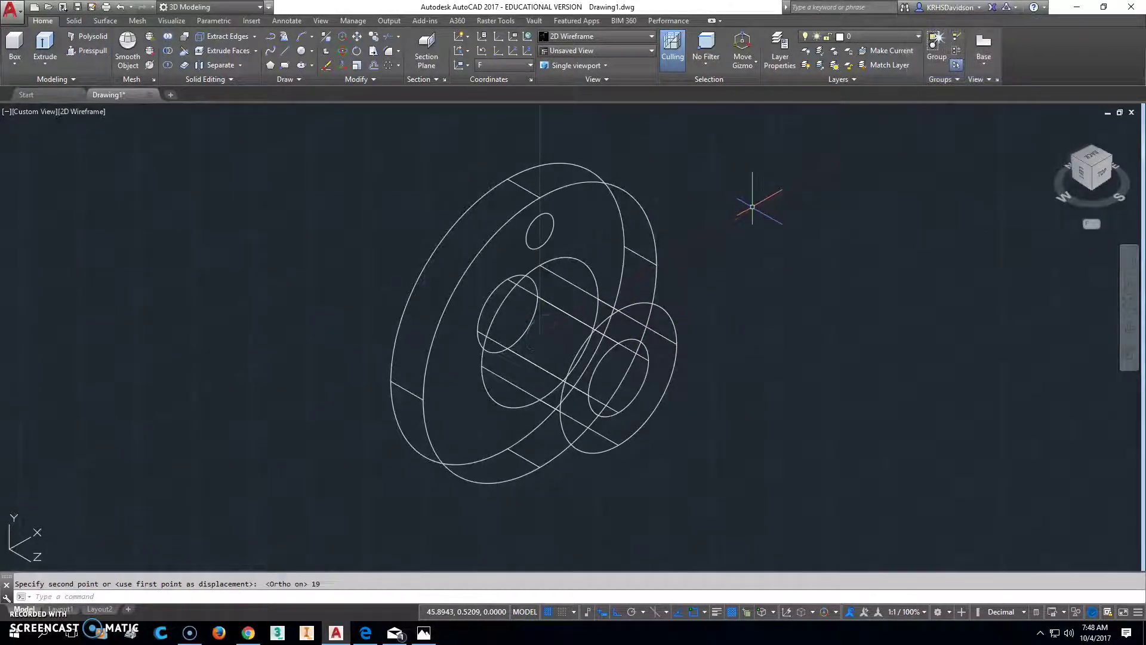
Extrude the small circle into a long cylinder through the flange
{"action": "left_click", "coordinate": [45, 45]}
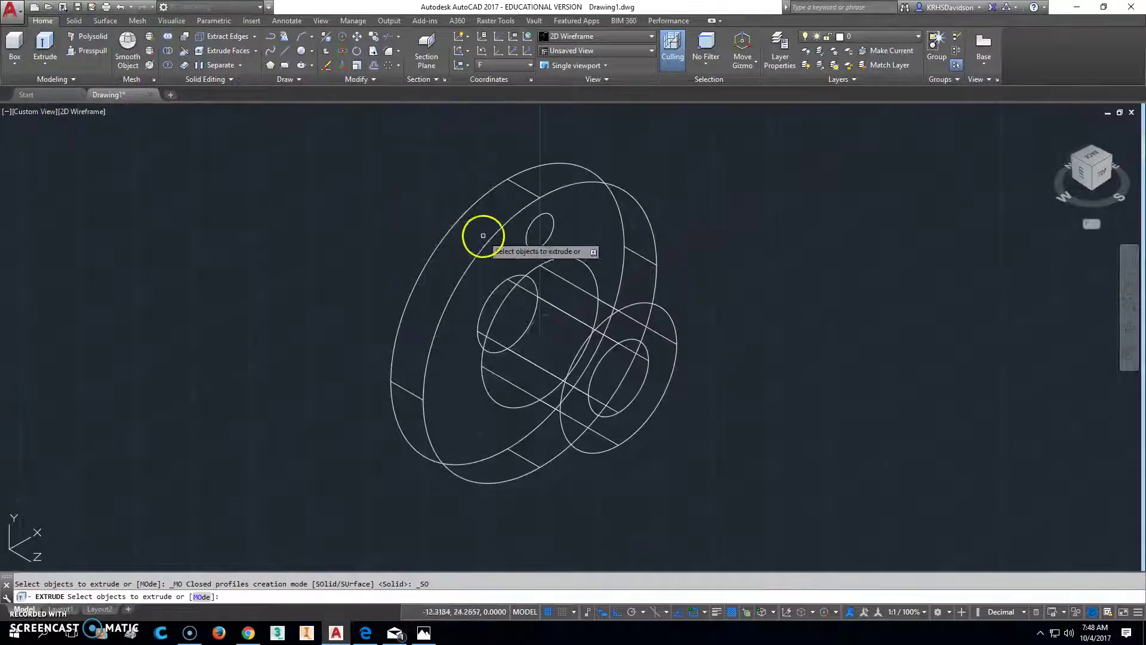
{"action": "left_click", "coordinate": [530, 225]}
{"action": "right_click", "coordinate": [530, 225]}
{"action": "left_click", "coordinate": [543, 234]}
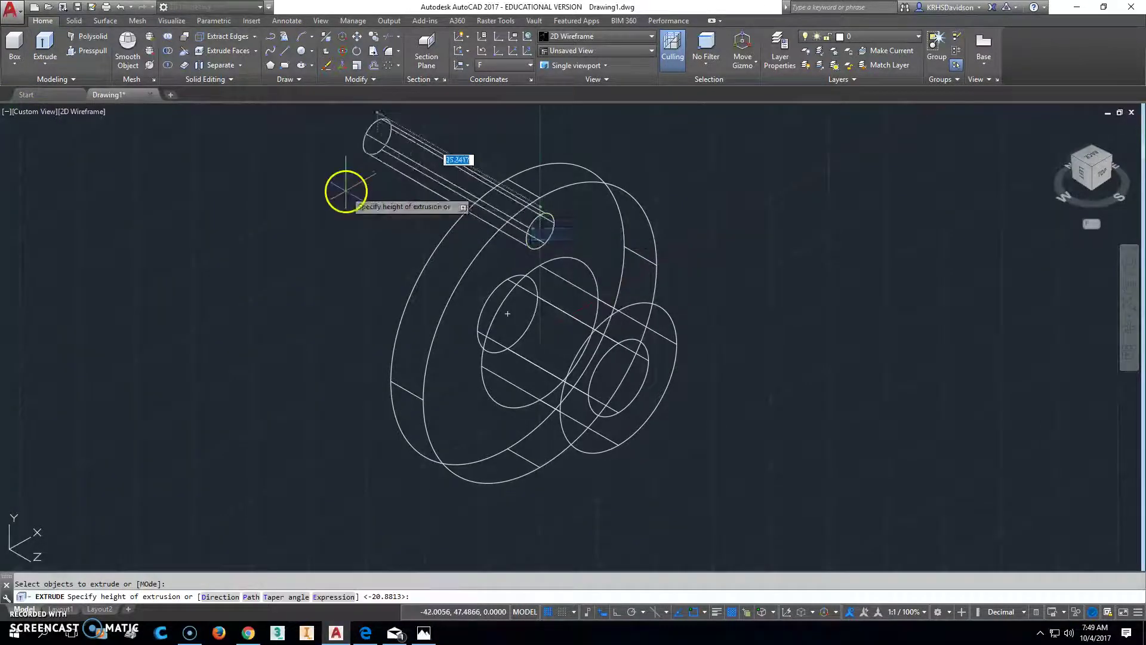
Polar-array the cylinder around the hub centre as 4 items over 360°
{"action": "left_click", "coordinate": [398, 64]}
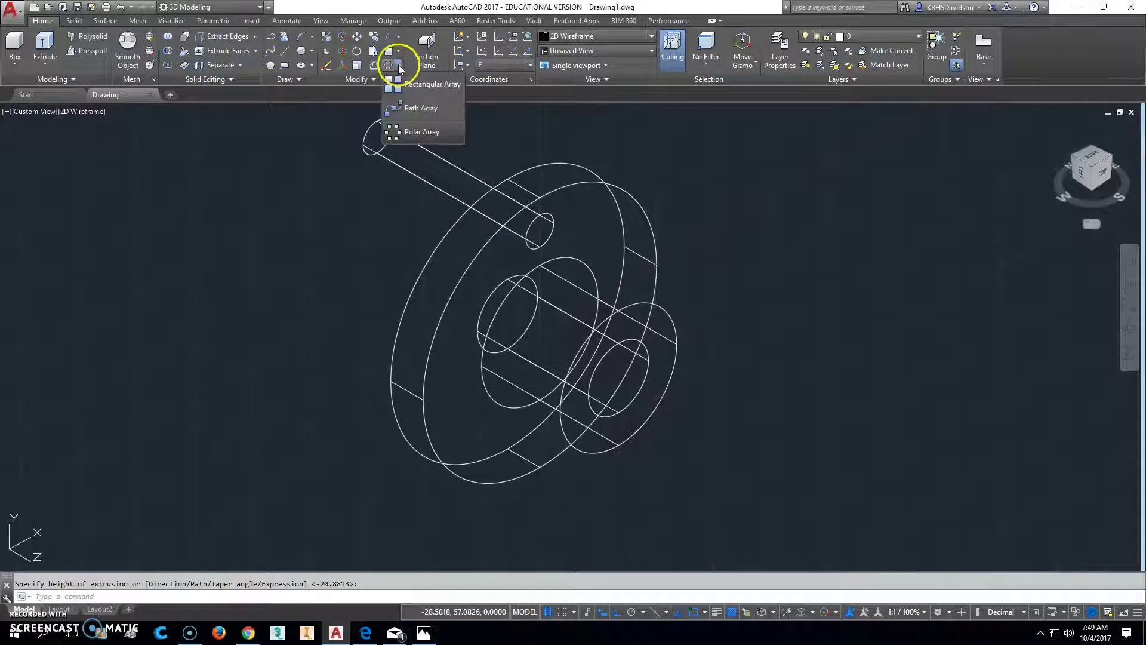
{"action": "left_click", "coordinate": [435, 134]}
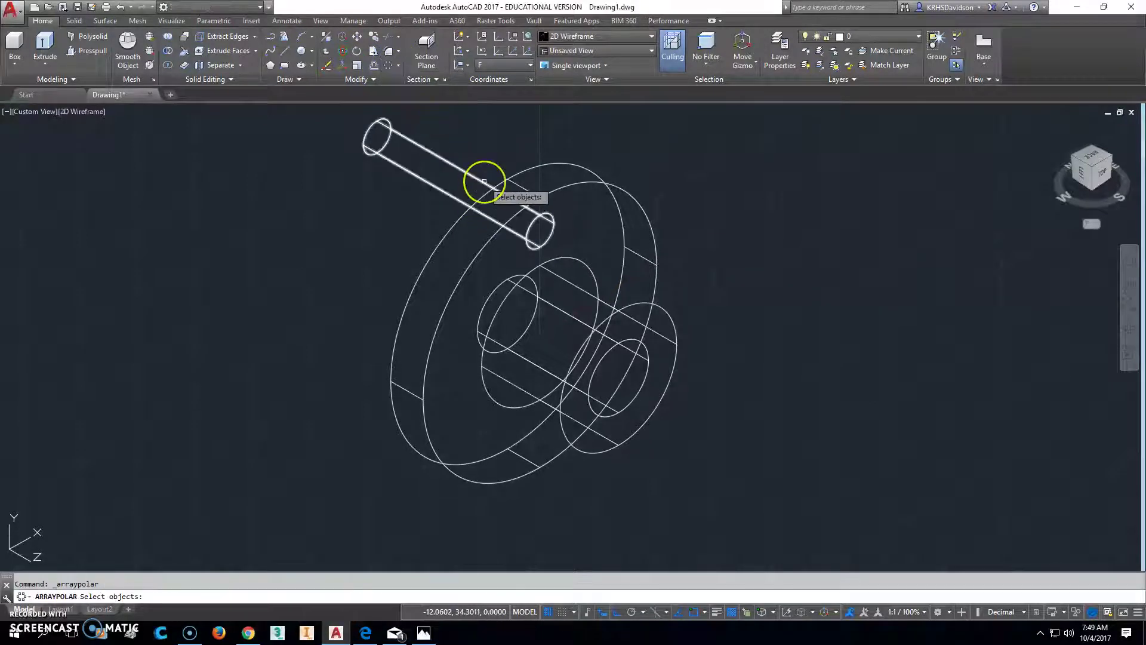
{"action": "left_click", "coordinate": [484, 181]}
{"action": "key", "text": "Return"}
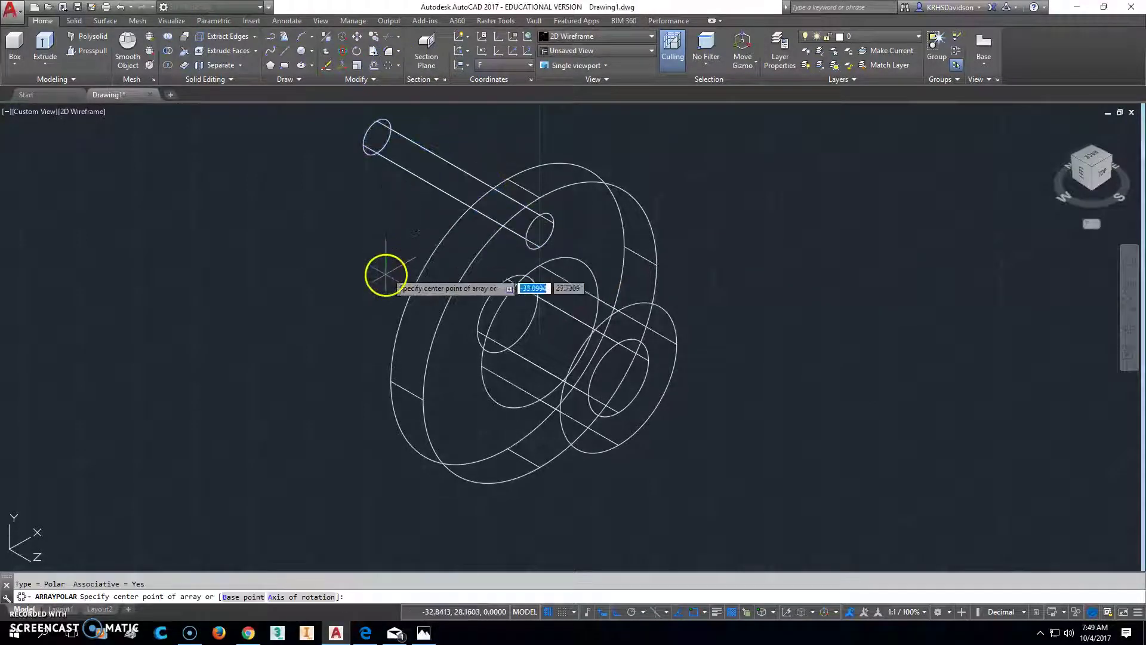
{"action": "left_click", "coordinate": [533, 328]}
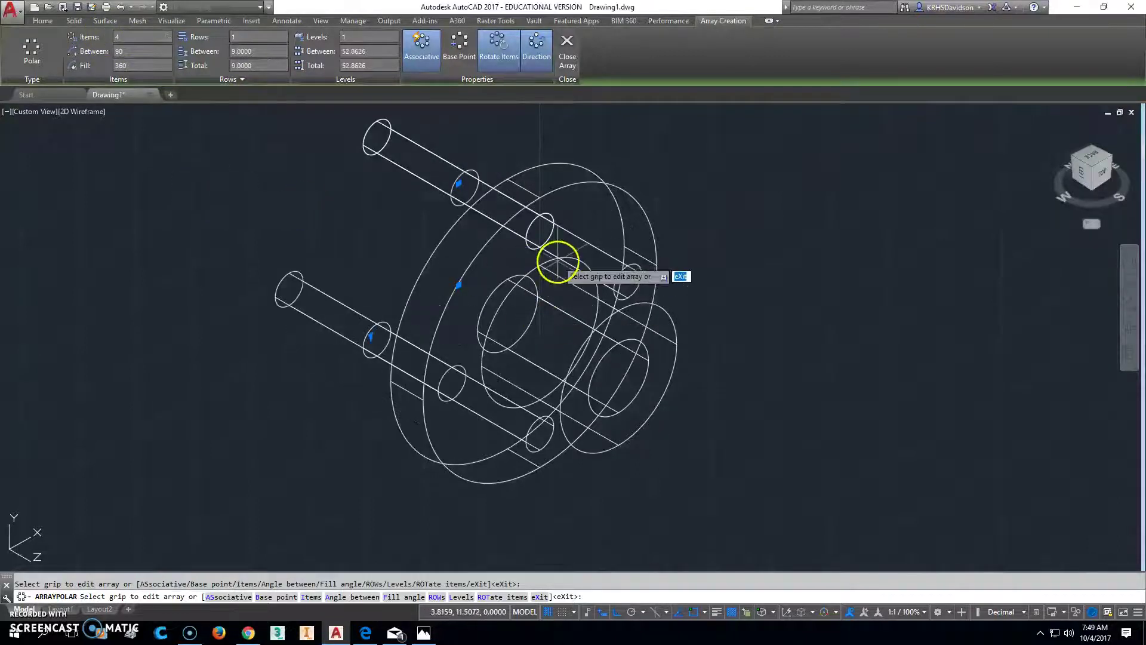
Close the polar array and begin a Subtract with the flange as the base solid
{"action": "left_click", "coordinate": [565, 46]}
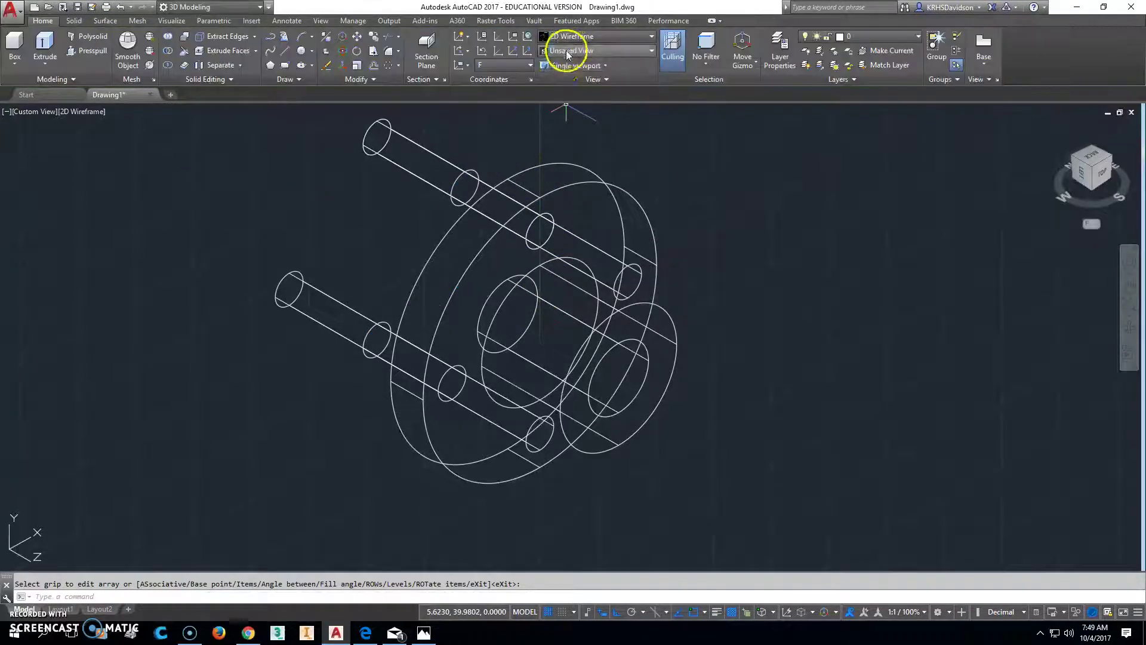
{"action": "left_click", "coordinate": [168, 52]}
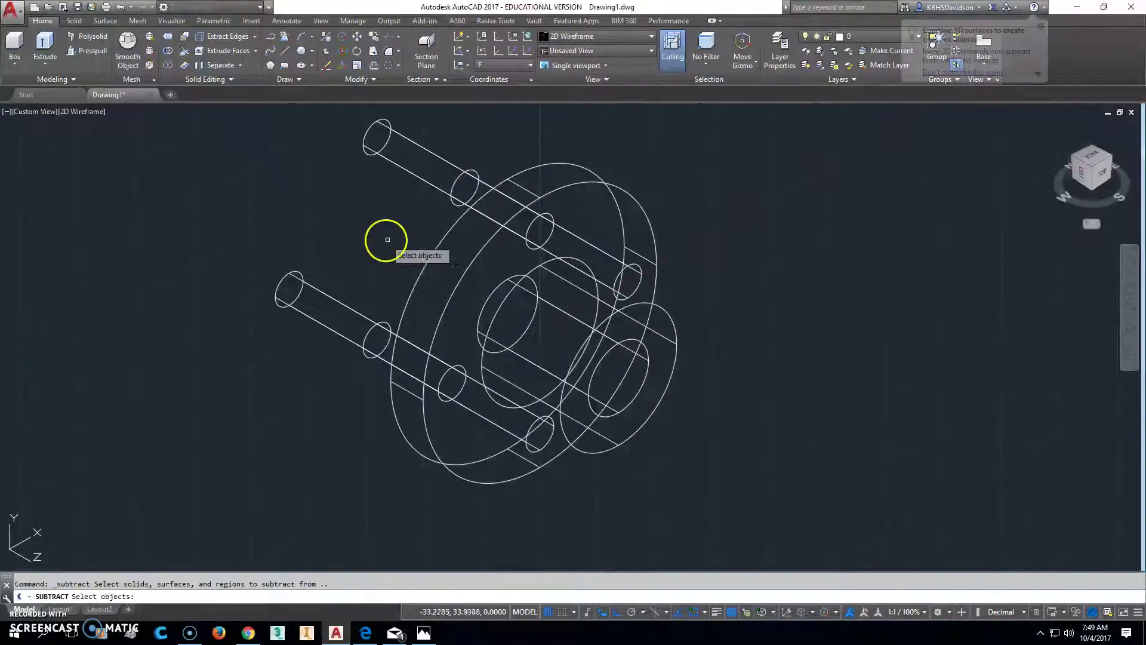
{"action": "left_click", "coordinate": [435, 249]}
{"action": "key", "text": "Return"}
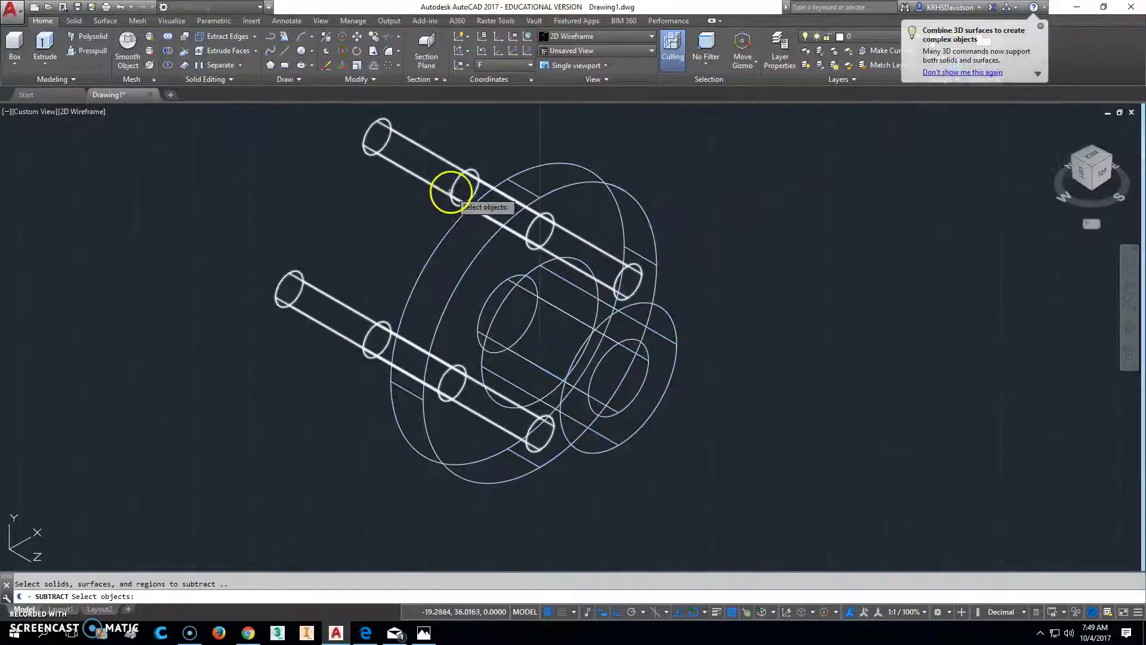
{"action": "key", "text": "Return"}
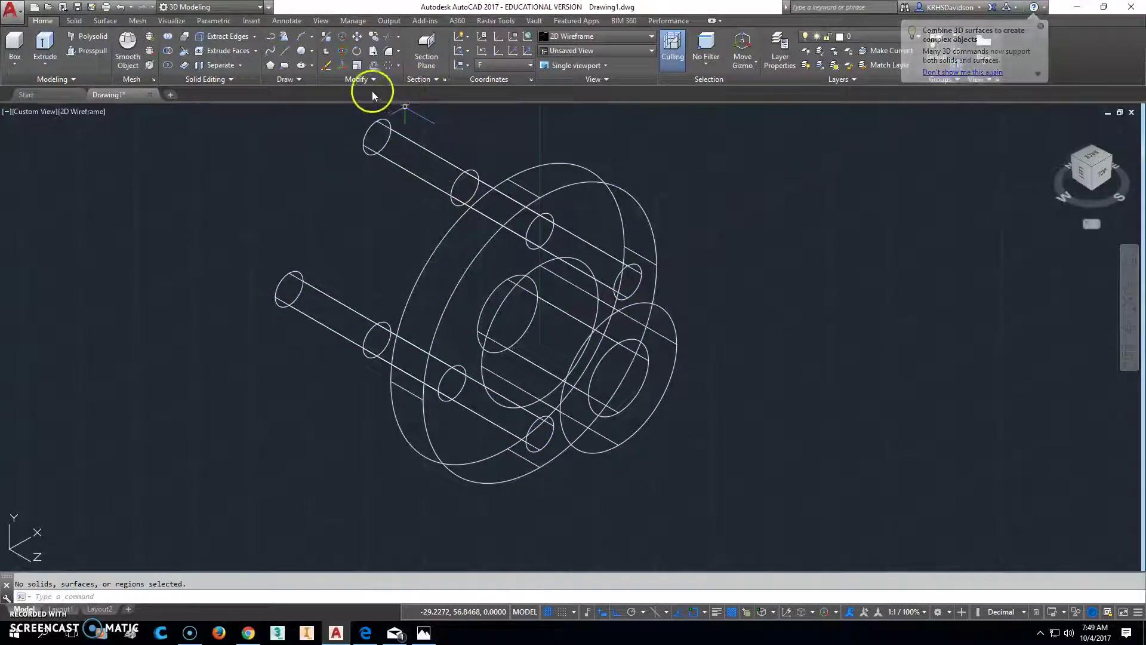
{"action": "left_click", "coordinate": [364, 77]}
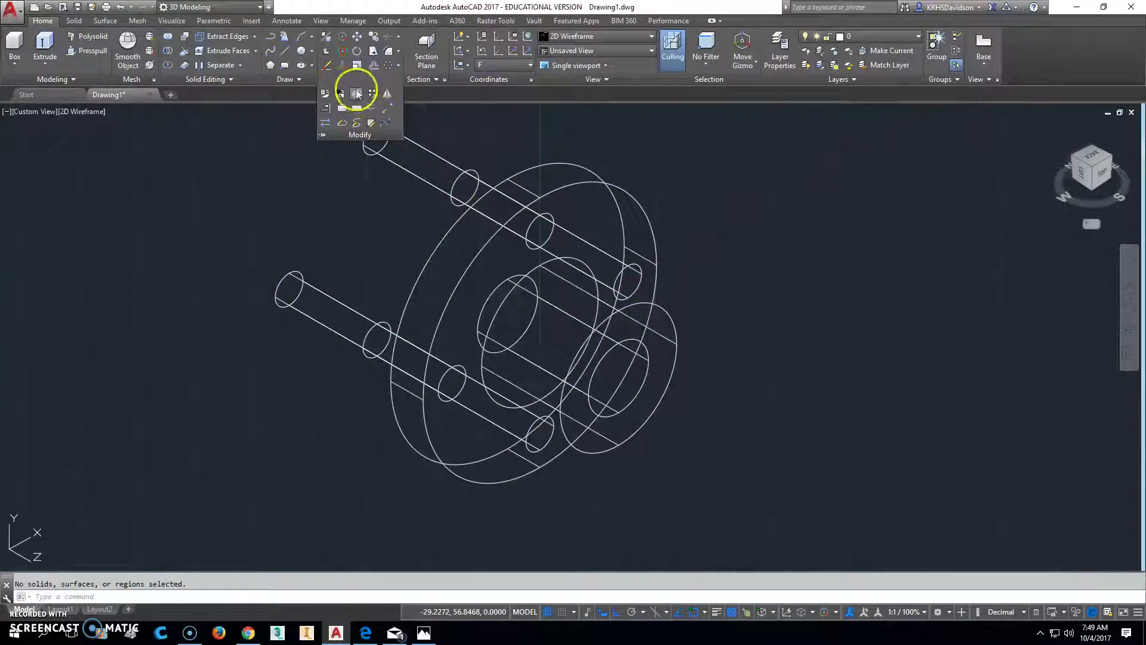
{"action": "left_click", "coordinate": [356, 93]}
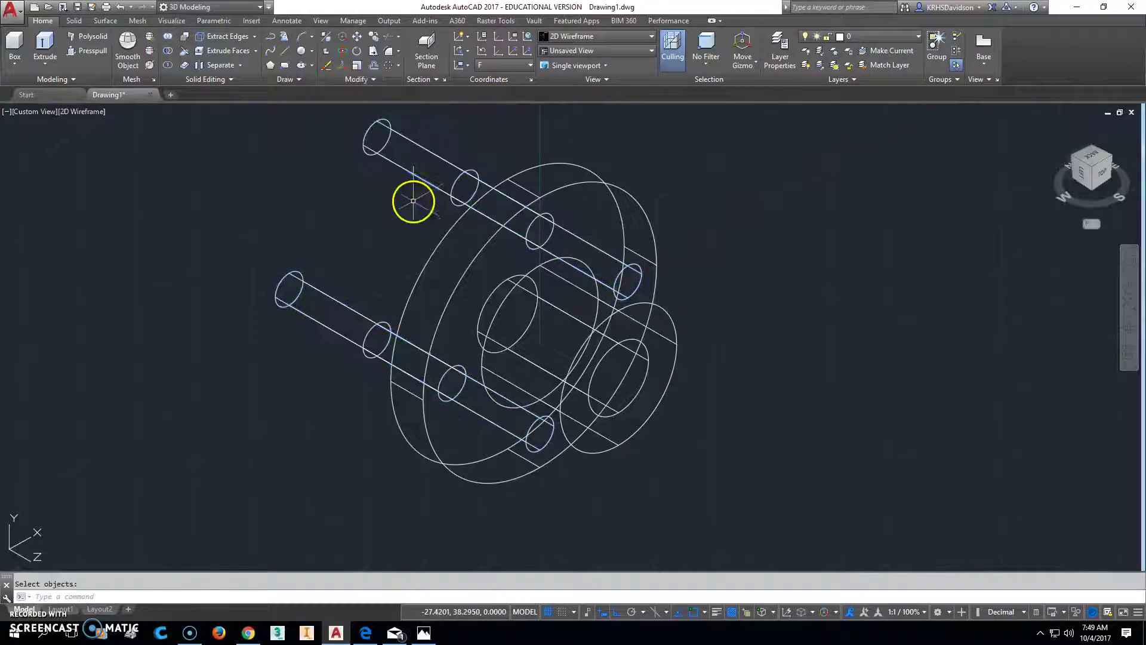
Subtract the four arrayed cylinders from the flange, then view the reference figure
{"action": "left_click", "coordinate": [169, 53]}
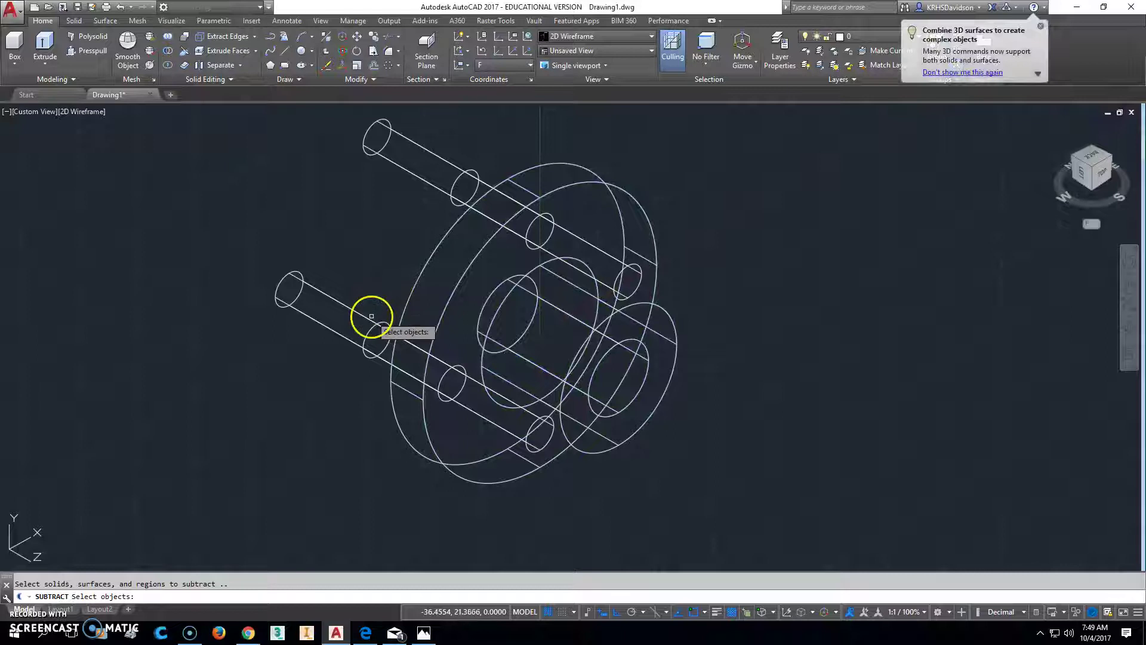
{"action": "left_click", "coordinate": [393, 319]}
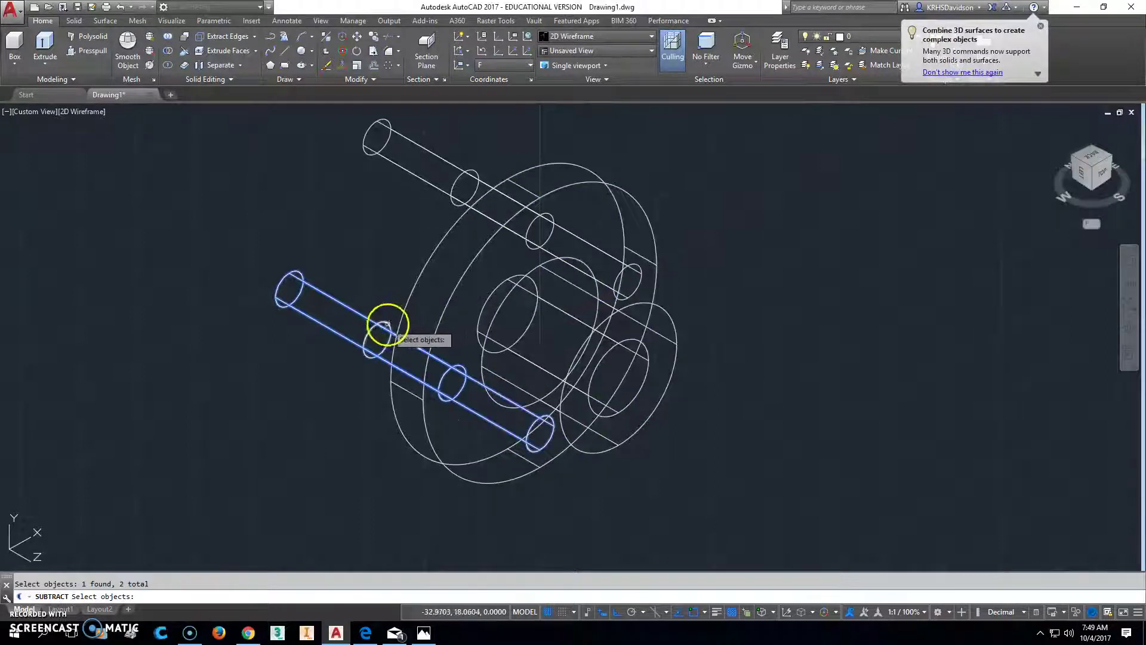
{"action": "left_click", "coordinate": [453, 190]}
{"action": "left_click", "coordinate": [430, 185]}
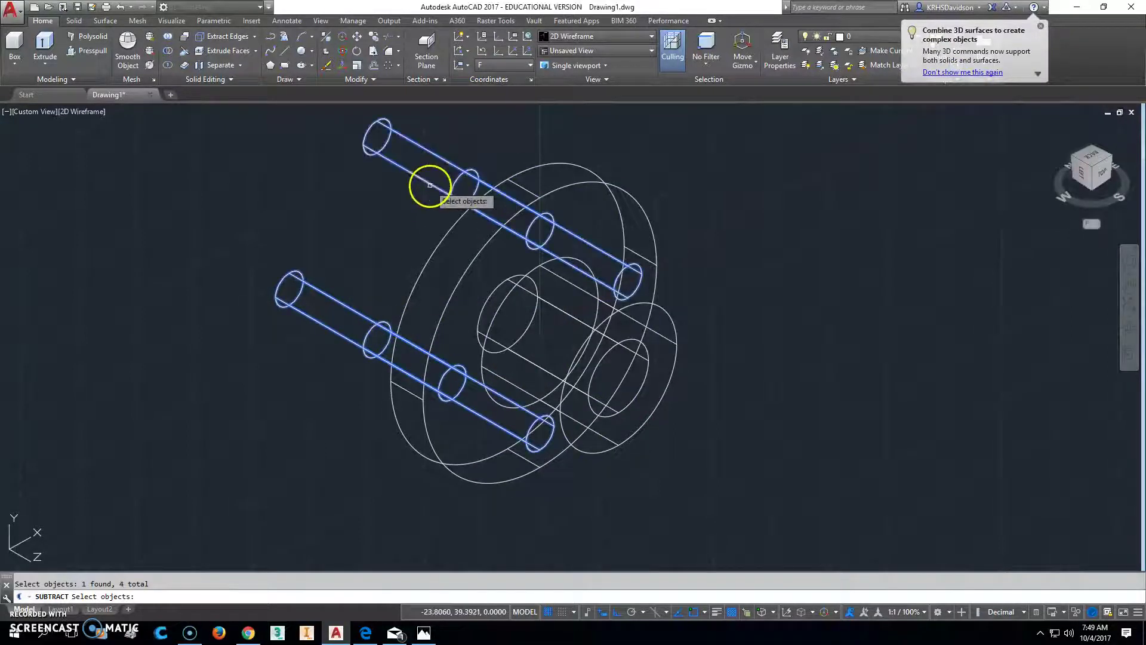
{"action": "key", "text": "Return"}
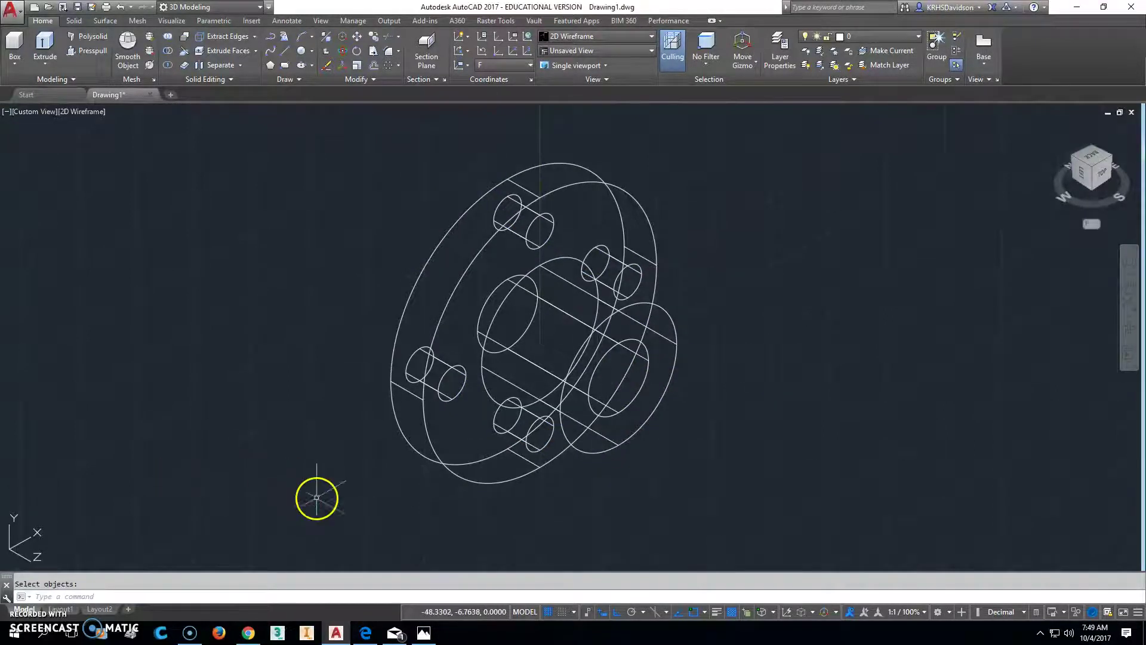
{"action": "left_click", "coordinate": [424, 631]}
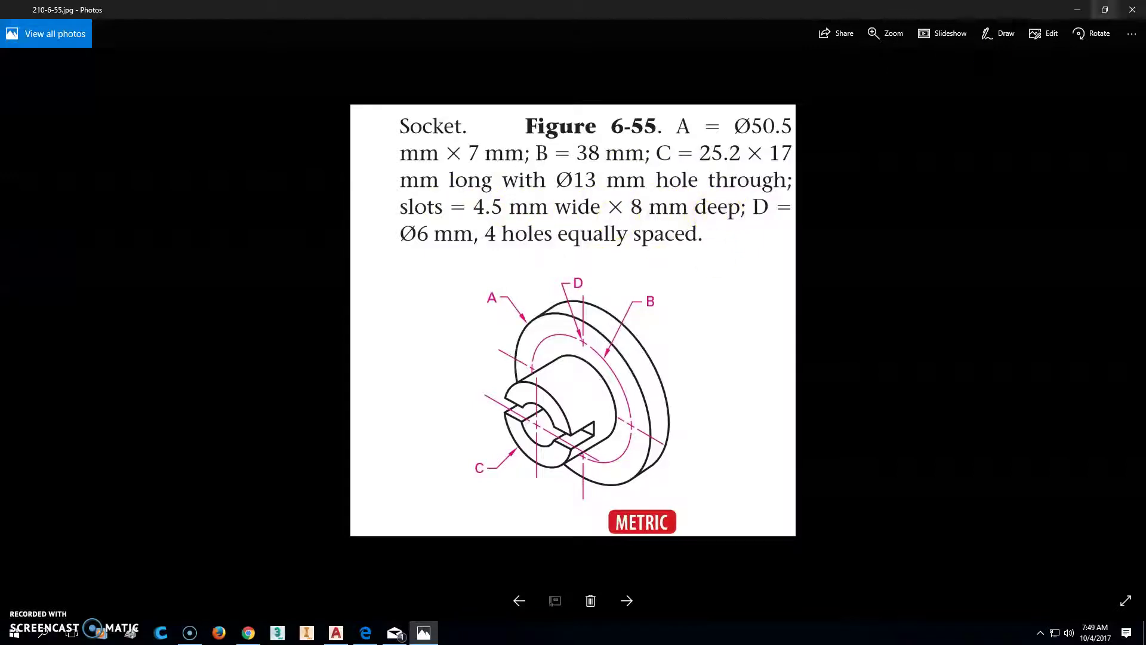
Beside the flange, draw a closed polyline outline with sides 4.5, 50 and 4
{"action": "left_click", "coordinate": [1076, 10]}
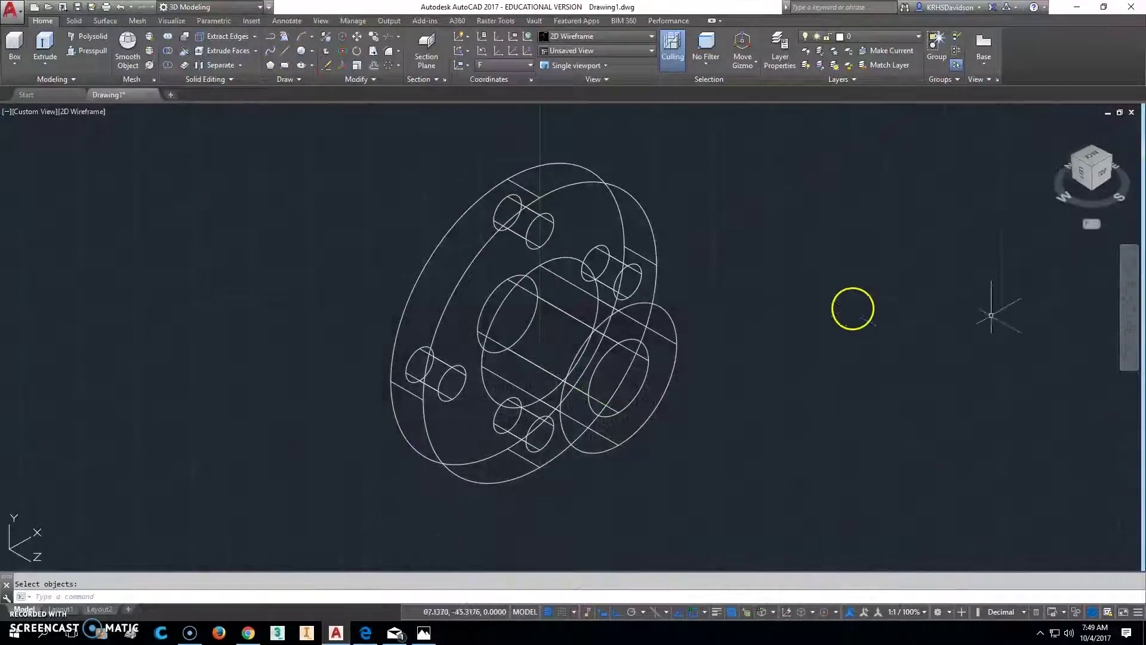
{"action": "middle_click_drag", "start_coordinate": [853, 309], "coordinate": [610, 373]}
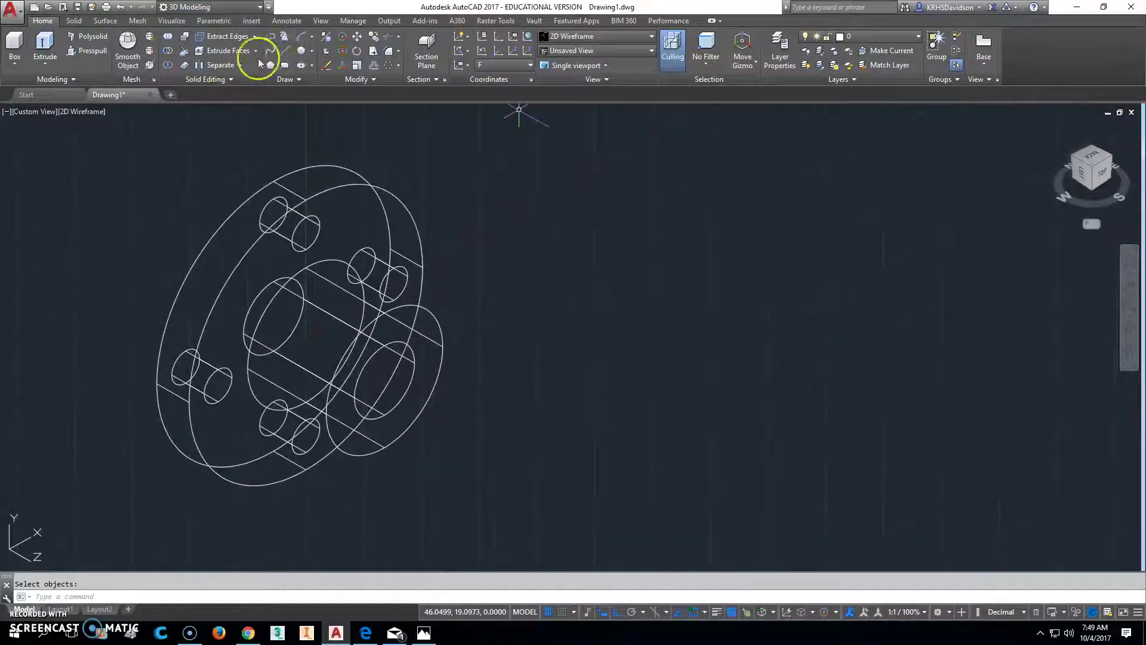
{"action": "left_click", "coordinate": [272, 44]}
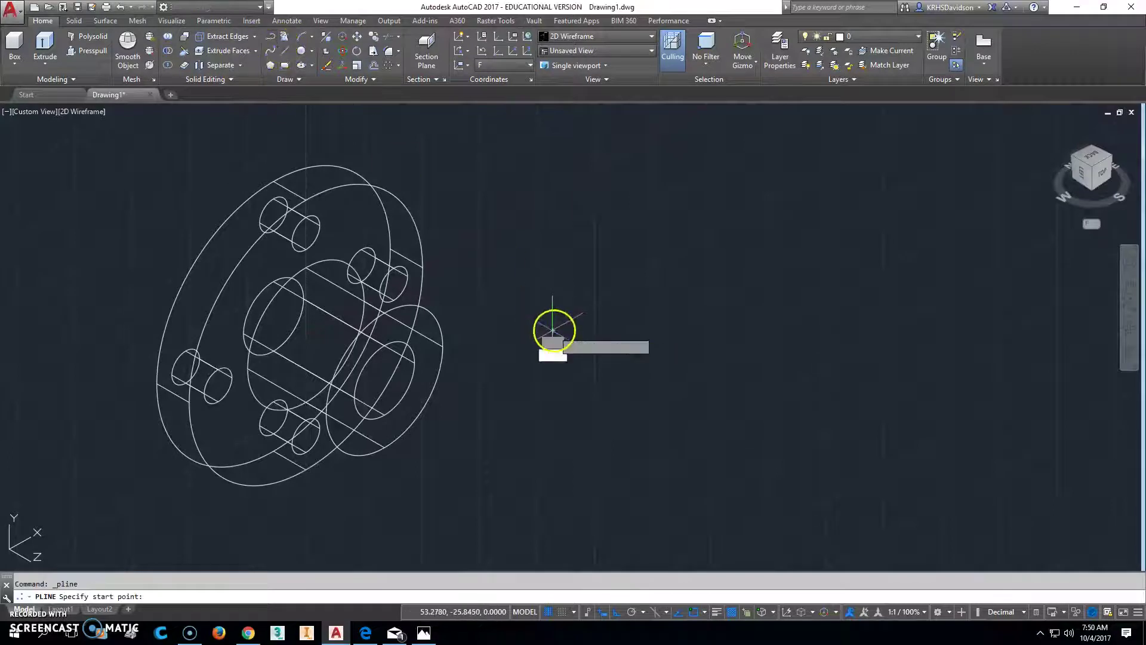
{"action": "left_click", "coordinate": [553, 330]}
{"action": "key", "text": "F8"}
{"action": "key", "text": "F8"}
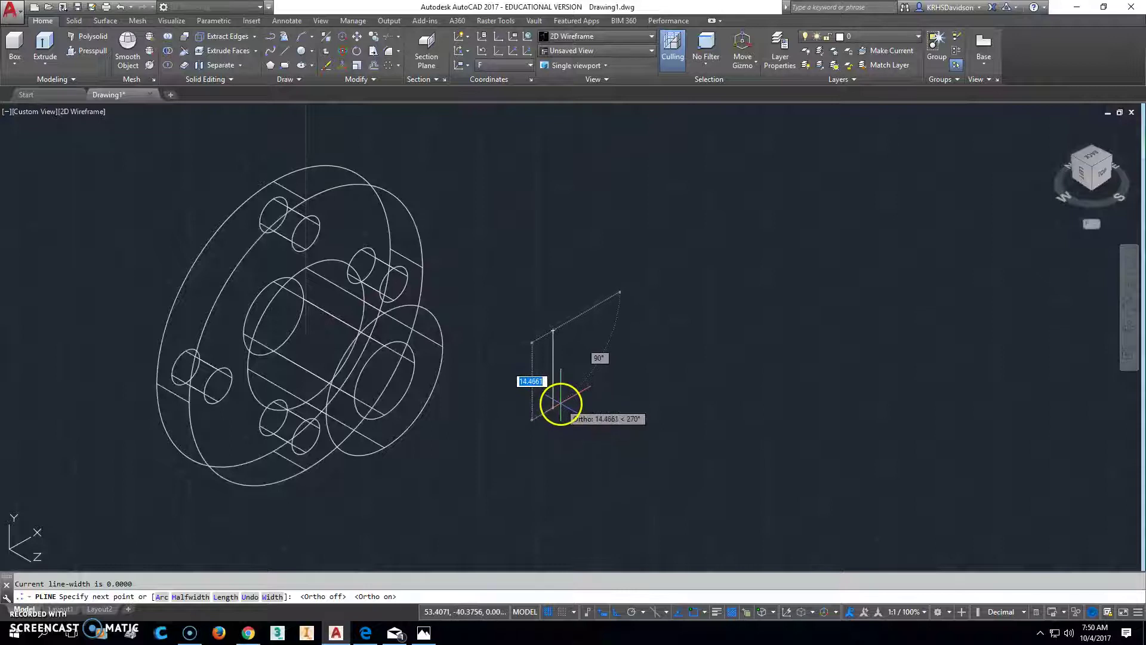
{"action": "type", "text": "4.5"}
{"action": "key", "text": "Return"}
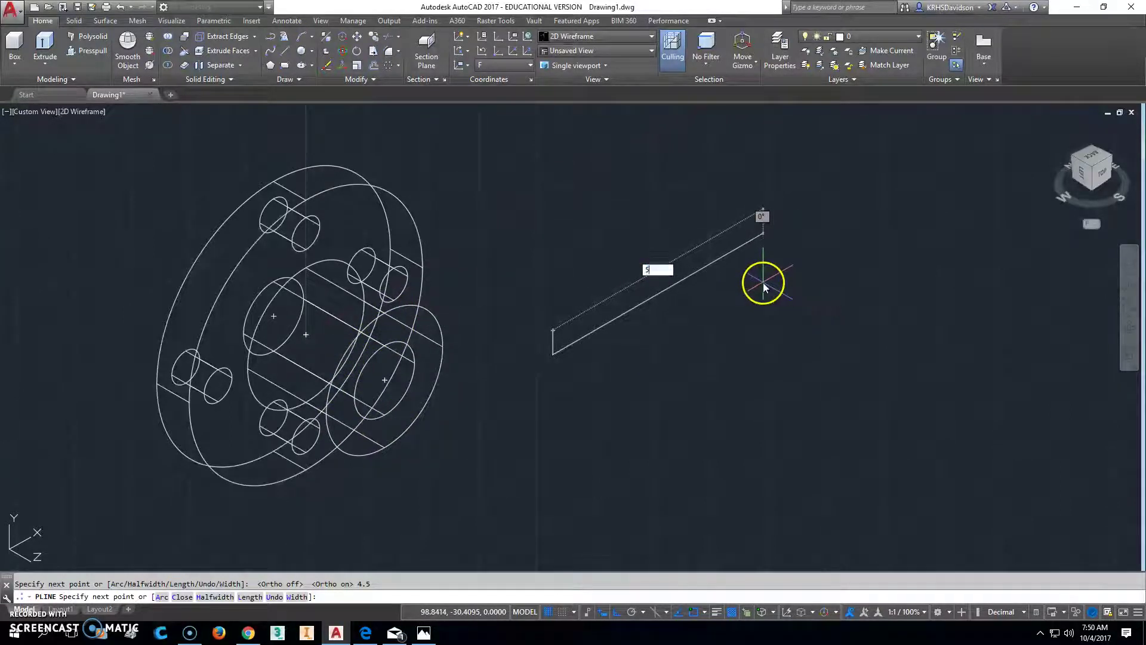
{"action": "type", "text": "0"}
{"action": "key", "text": "Return"}
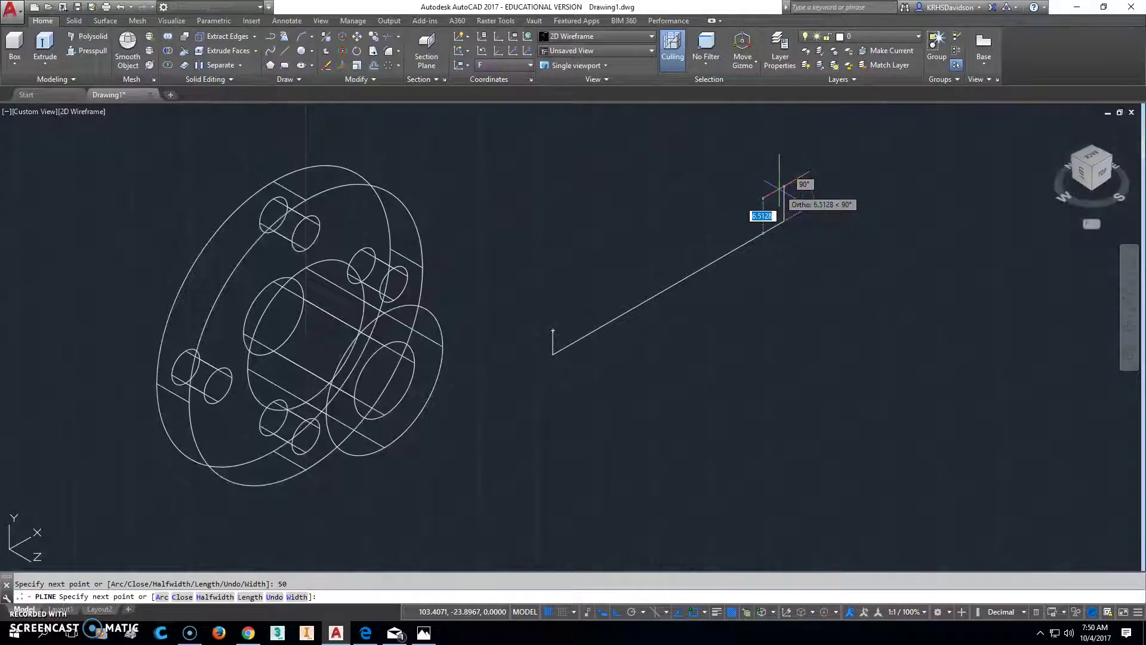
{"action": "type", "text": "4"}
{"action": "key", "text": "Return"}
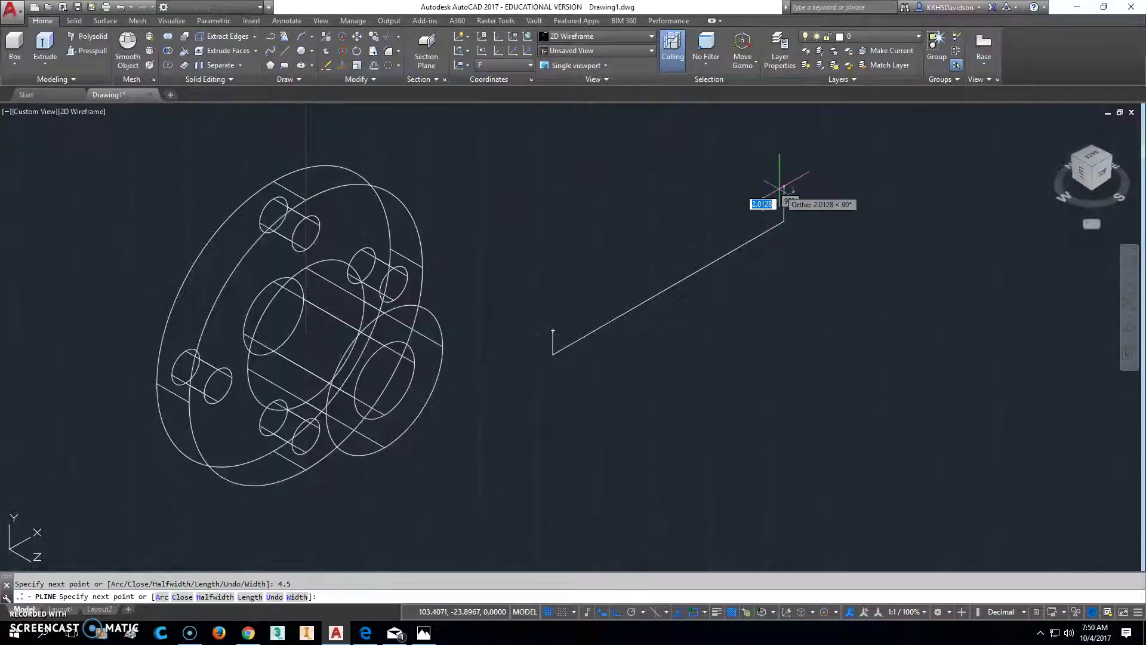
{"action": "type", "text": "c"}
{"action": "key", "text": "Return"}
Extrude the closed outline 8 units into a rectangular bar solid
{"action": "left_click", "coordinate": [48, 43]}
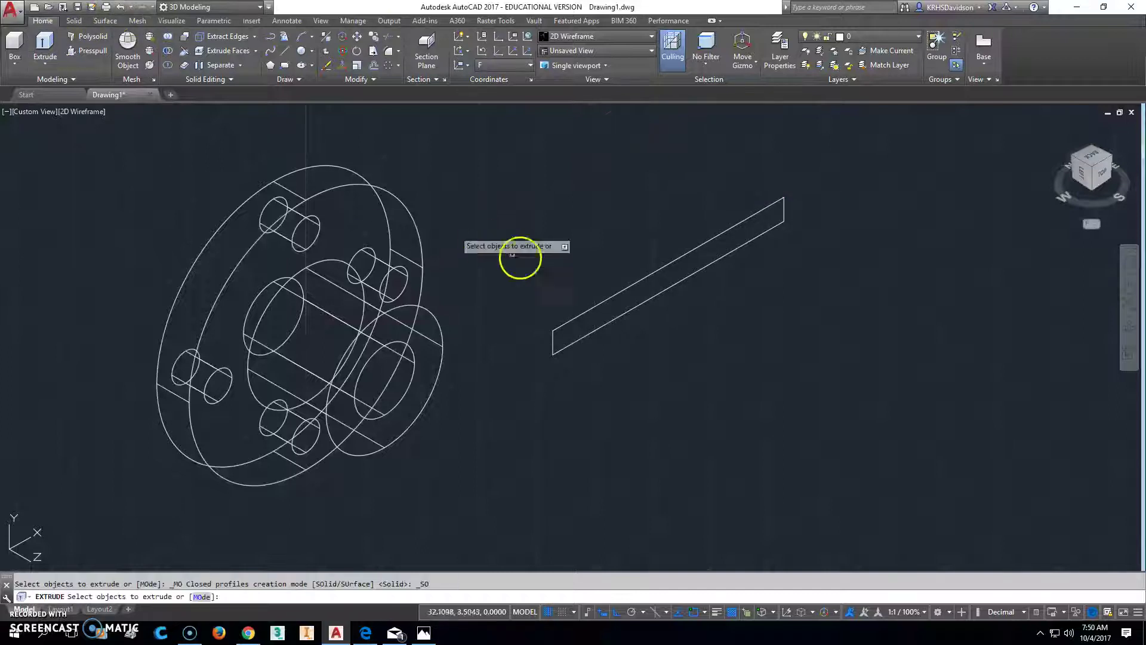
{"action": "left_click", "coordinate": [576, 316]}
{"action": "right_click", "coordinate": [578, 319]}
{"action": "left_click", "coordinate": [578, 322]}
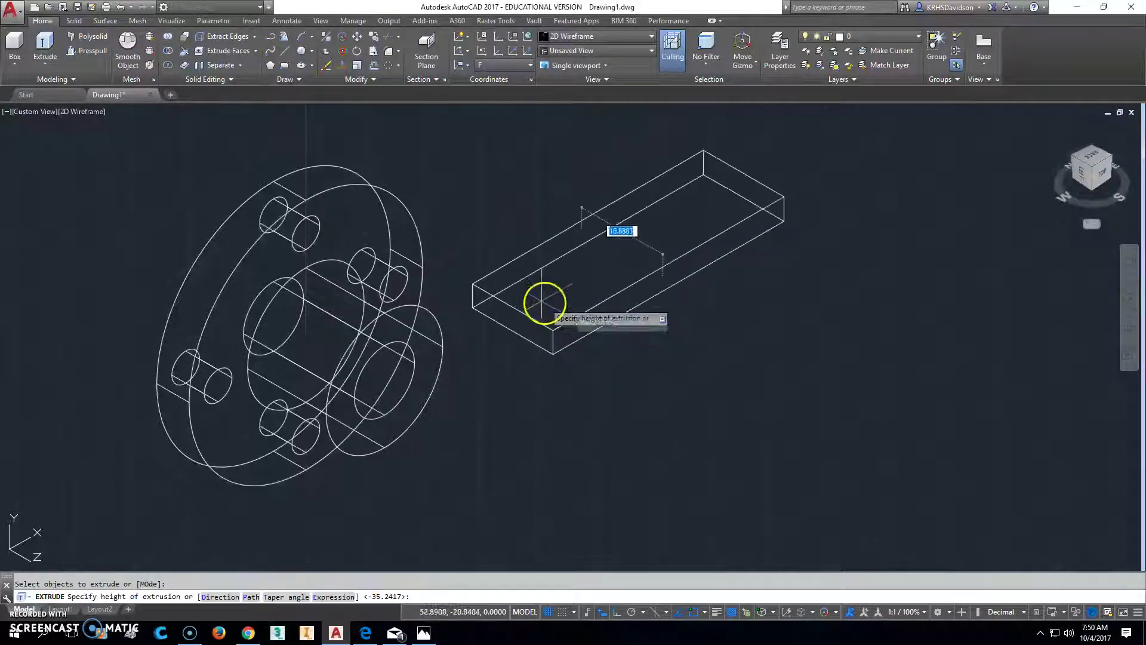
{"action": "key", "text": "Return"}
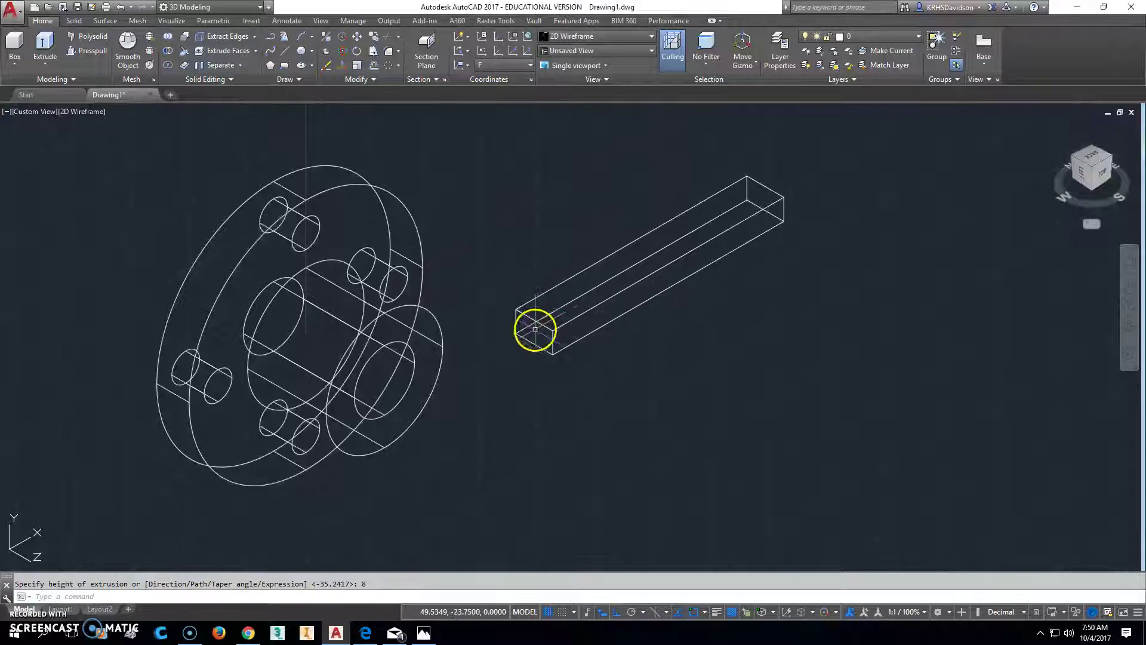
{"action": "key", "text": "Escape"}
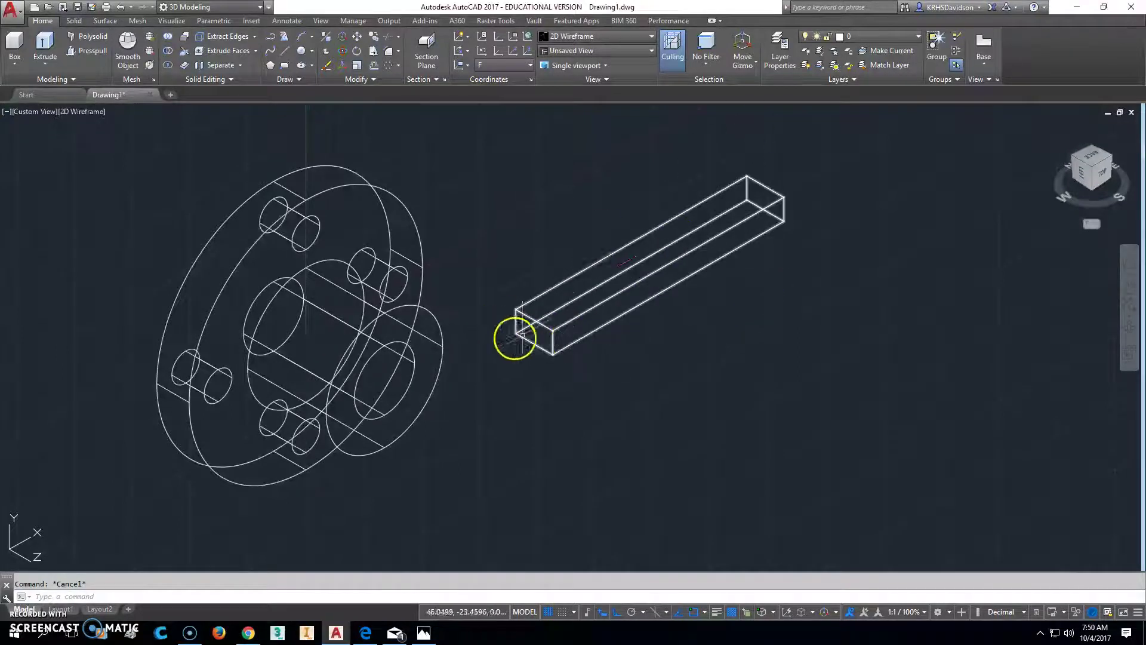
Draw a diagonal guide line across the bar between opposite corners
{"action": "left_click", "coordinate": [285, 50]}
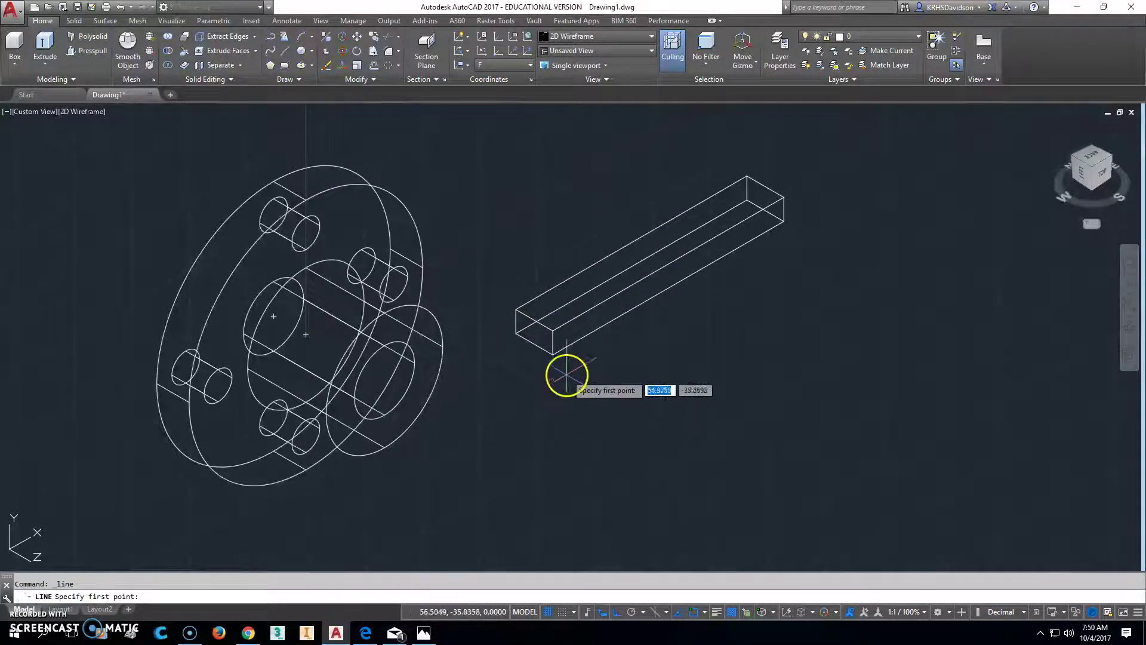
{"action": "left_click", "coordinate": [553, 353]}
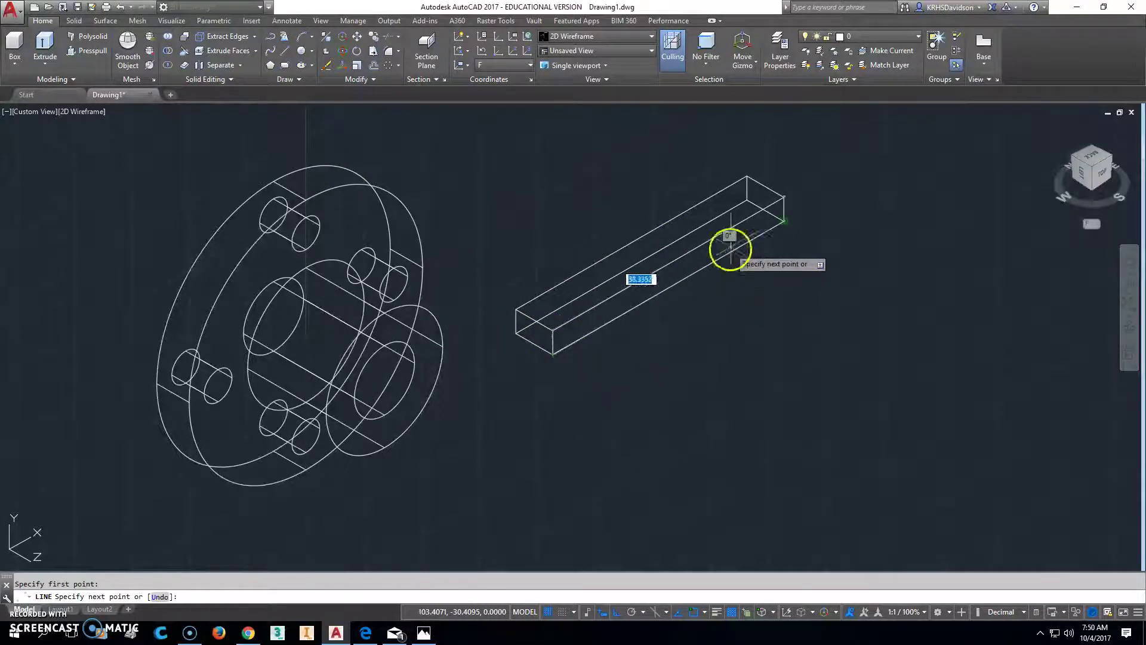
{"action": "left_click", "coordinate": [783, 205]}
{"action": "key", "text": "Escape"}
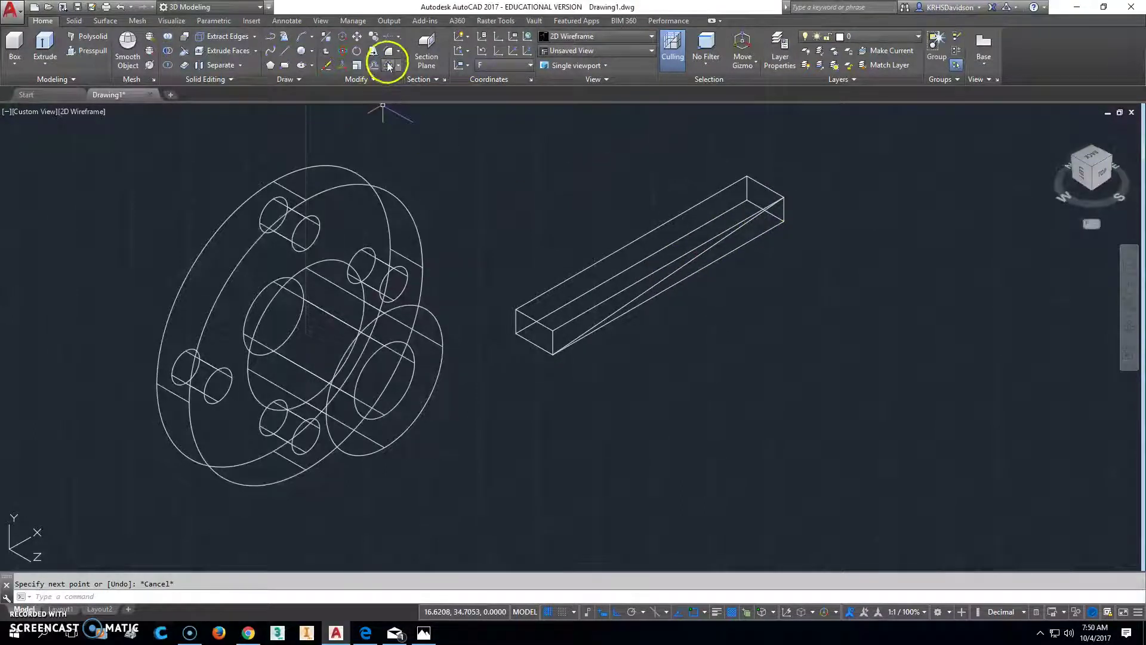
Move the bar from the diagonal's midpoint to the flange centre
{"action": "left_click", "coordinate": [359, 37]}
{"action": "left_click", "coordinate": [604, 298]}
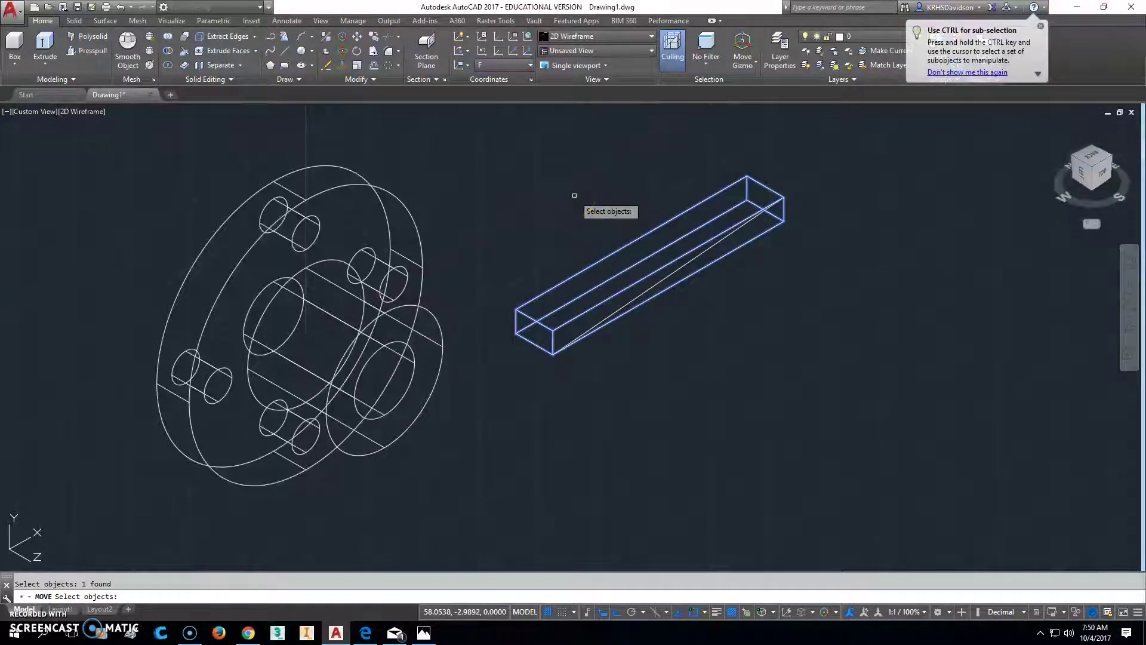
{"action": "key", "text": "Return"}
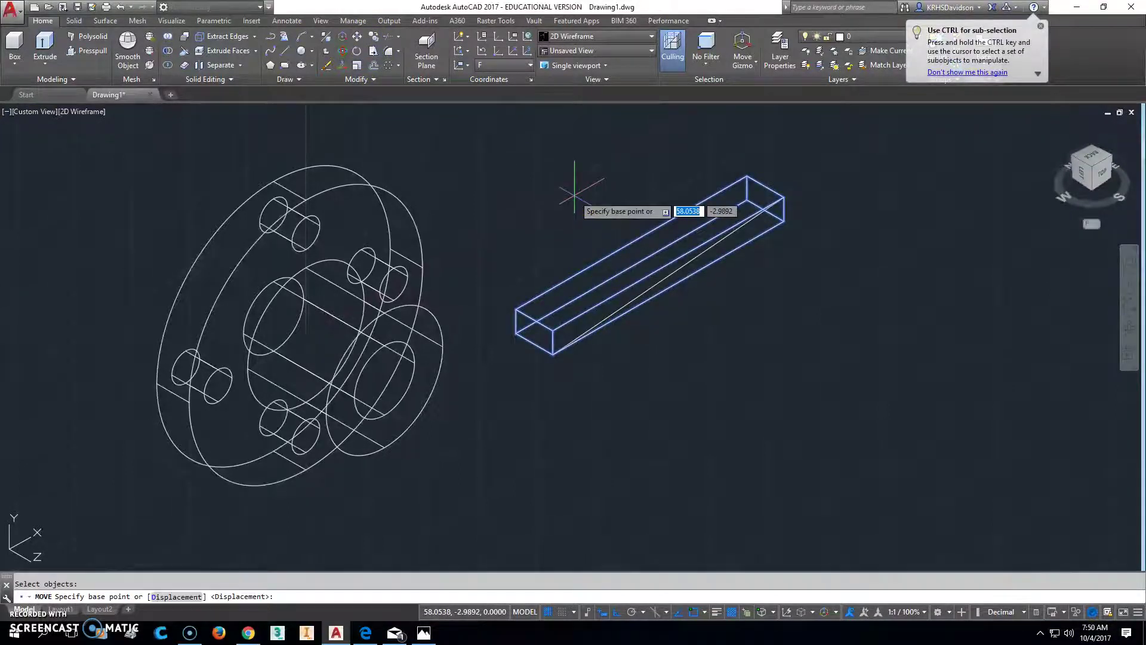
{"action": "left_click", "coordinate": [668, 275]}
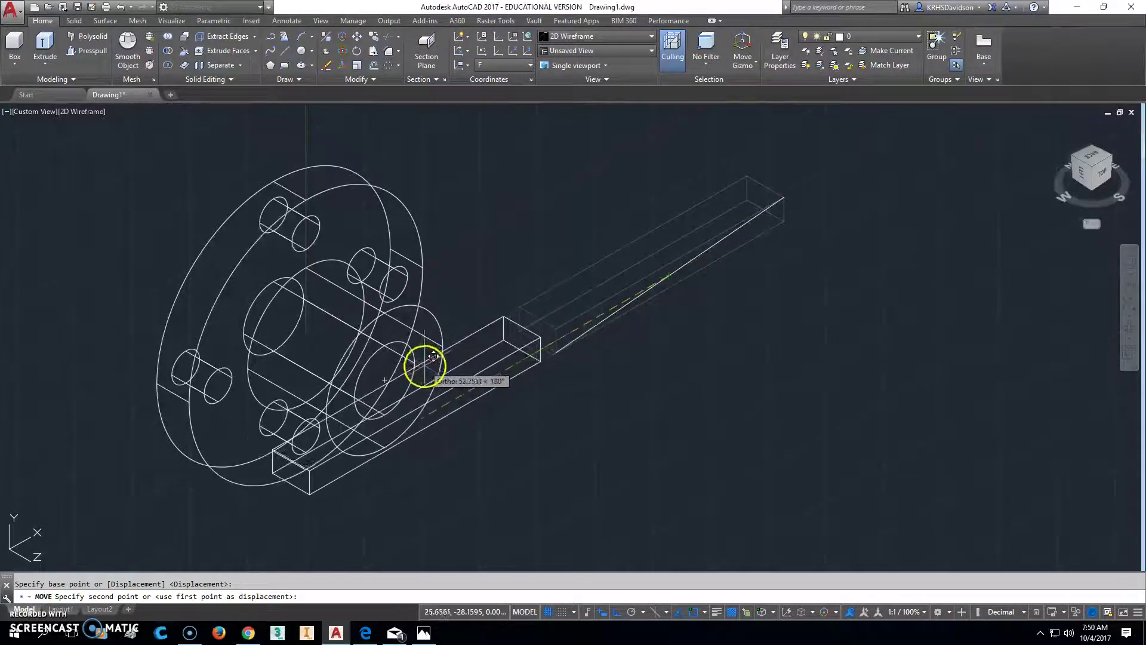
{"action": "left_click", "coordinate": [410, 383]}
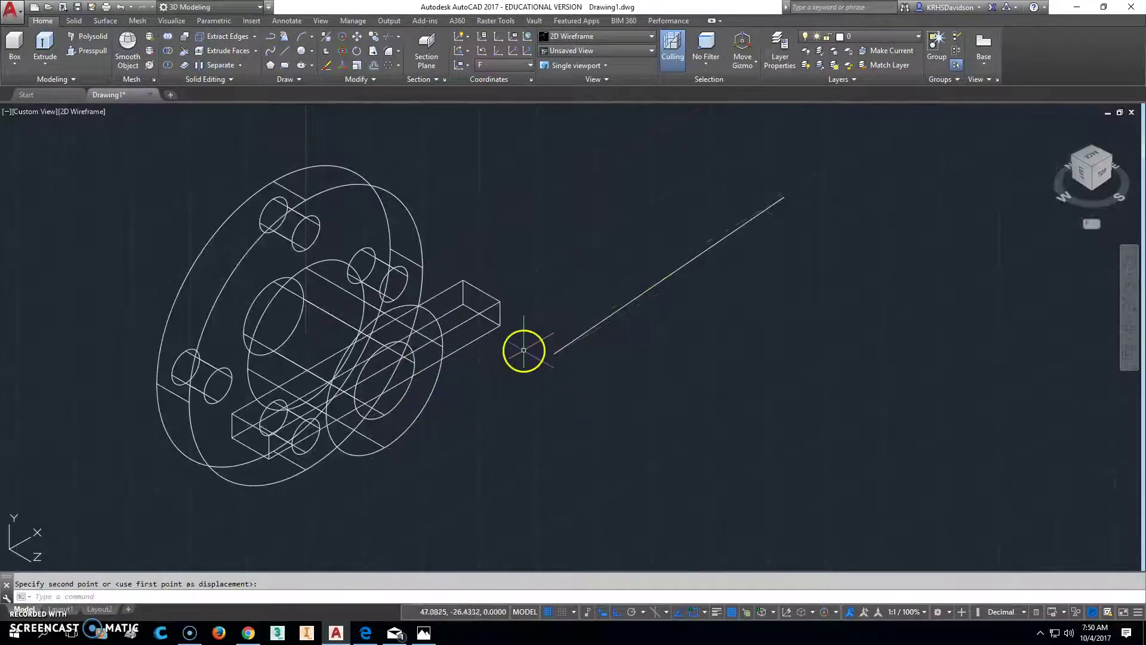
Subtract the bar from the flange to cut a rectangular slot through the hub
{"action": "left_click", "coordinate": [169, 53]}
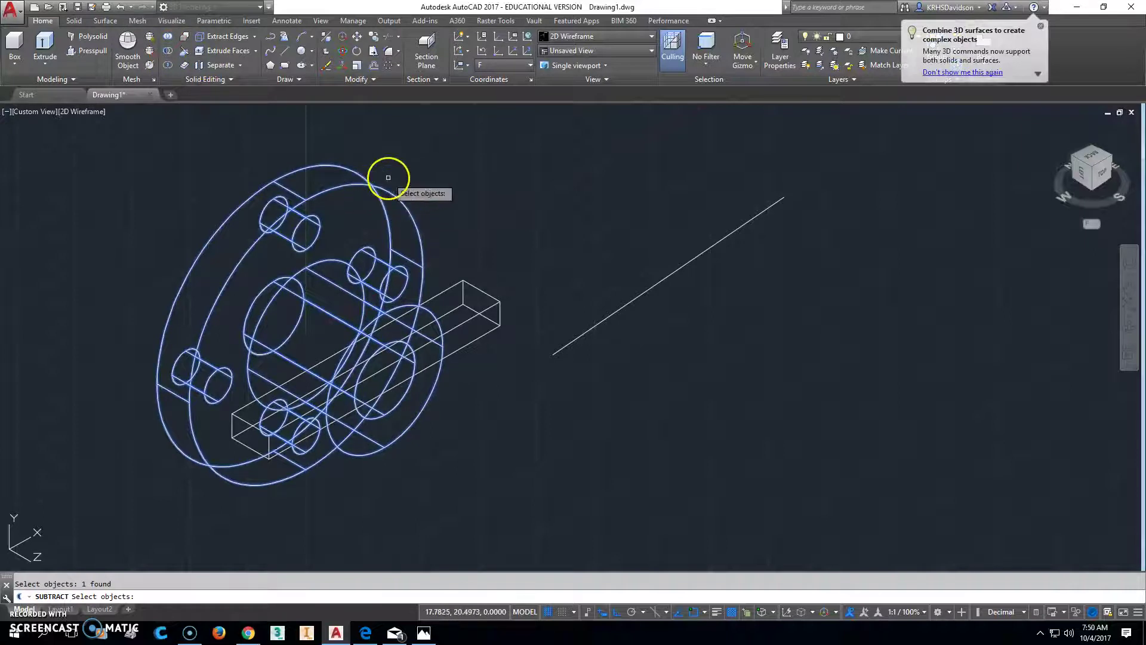
{"action": "left_click", "coordinate": [465, 311]}
{"action": "key", "text": "Return"}
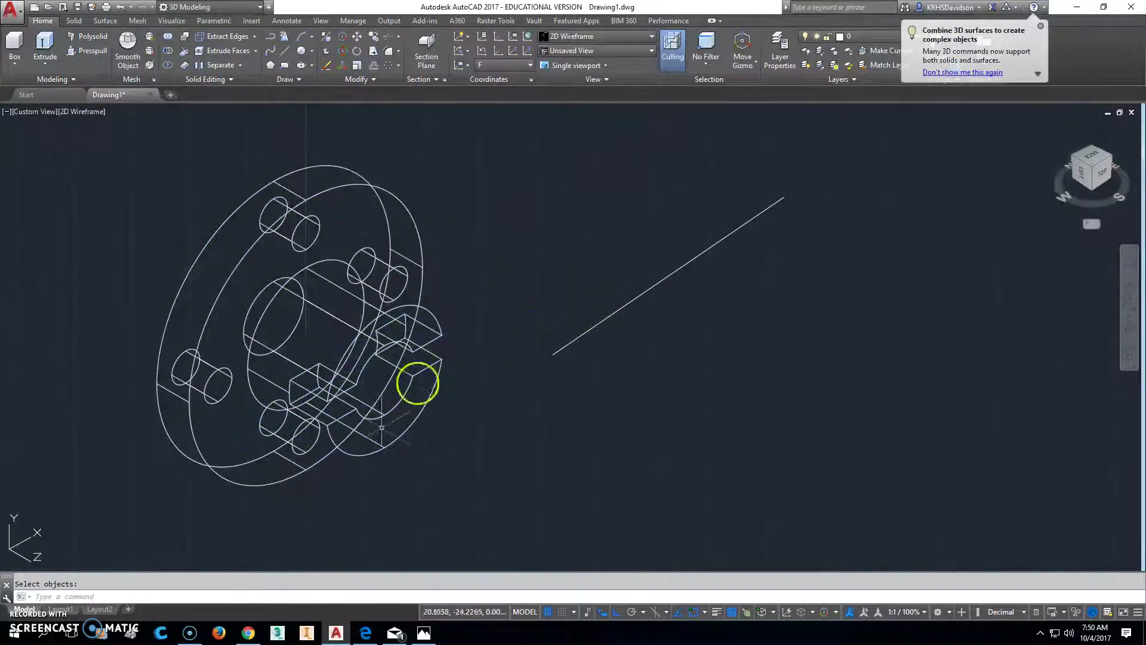
Erase the leftover diagonal guide line and recentre the slotted flange
{"action": "left_click", "coordinate": [589, 328]}
{"action": "key", "text": "Delete"}
{"action": "mouse_move", "coordinate": [501, 333]}
{"action": "middle_mouse_down"}
{"action": "mouse_move", "coordinate": [609, 317]}
{"action": "mouse_move", "coordinate": [614, 333]}
{"action": "middle_mouse_up"}
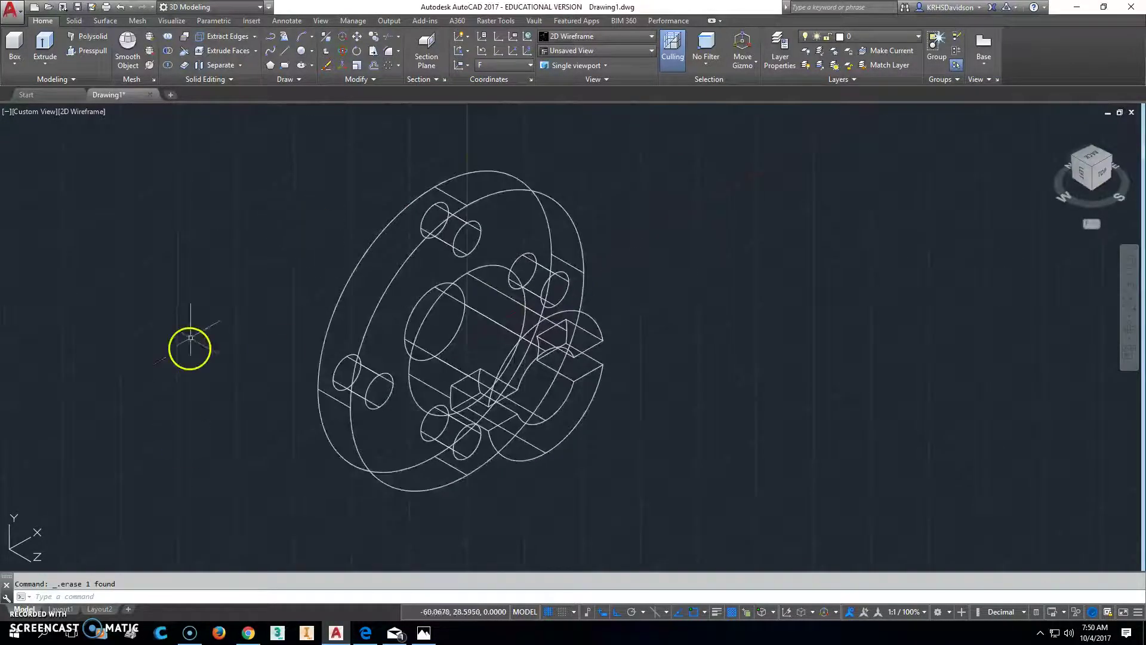
Save the drawing as 210-6-55
{"action": "left_click", "coordinate": [78, 11]}
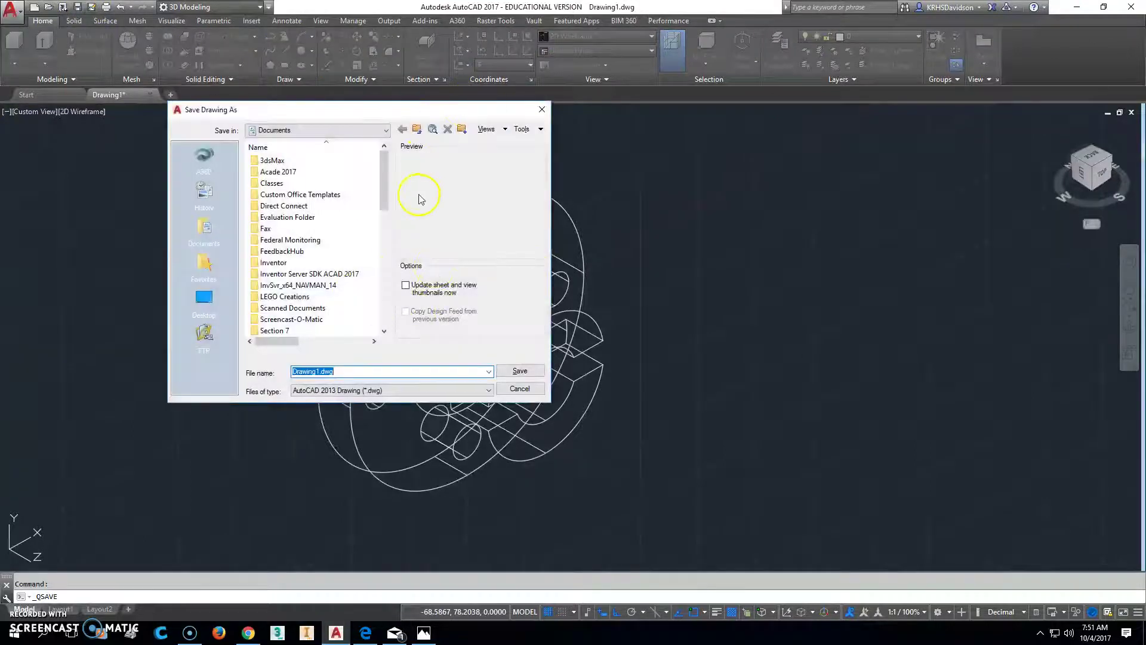
{"action": "type", "text": "210"}
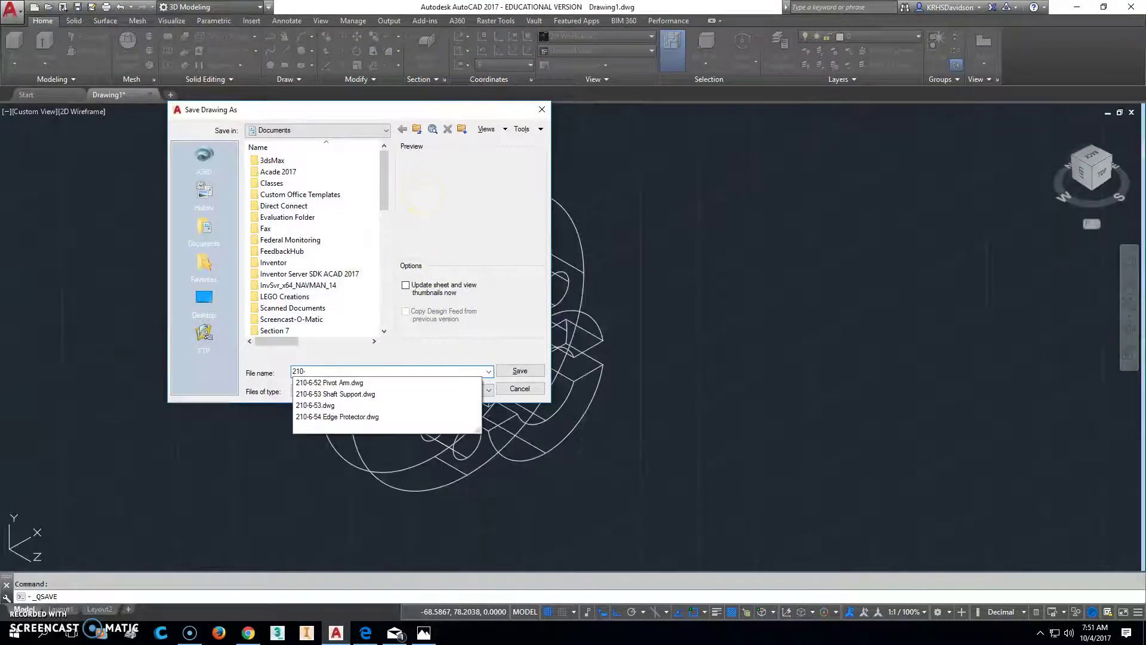
{"action": "type", "text": "-6-55"}
{"action": "key", "text": "Return"}
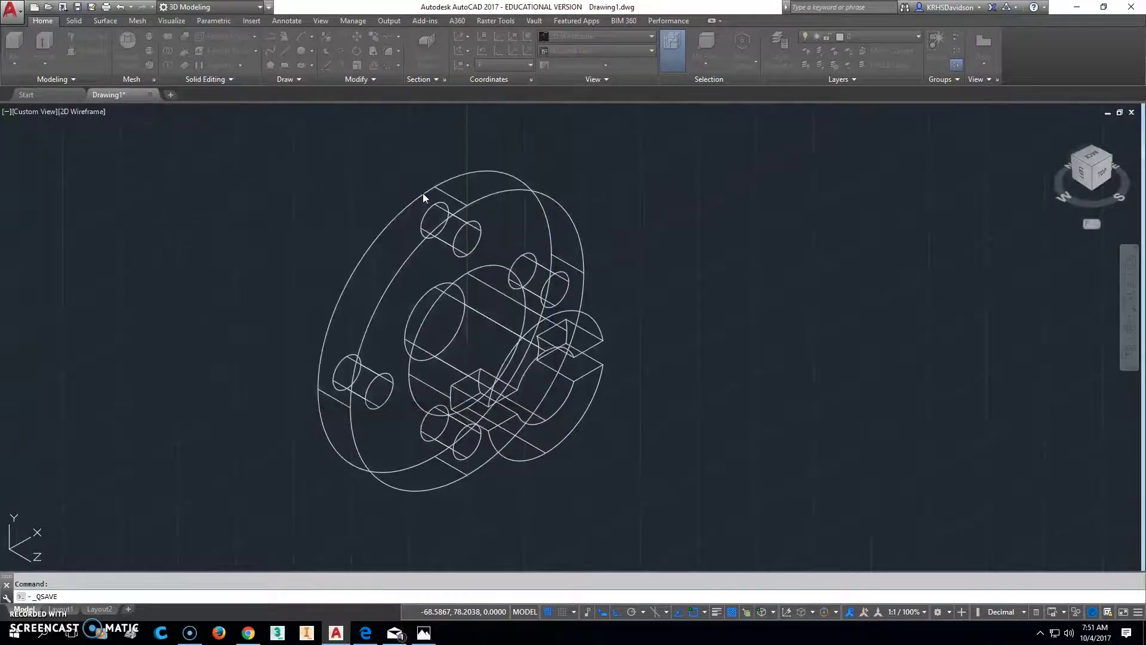
On Layout1, delete the default viewport to leave a blank sheet
{"action": "left_click", "coordinate": [66, 609]}
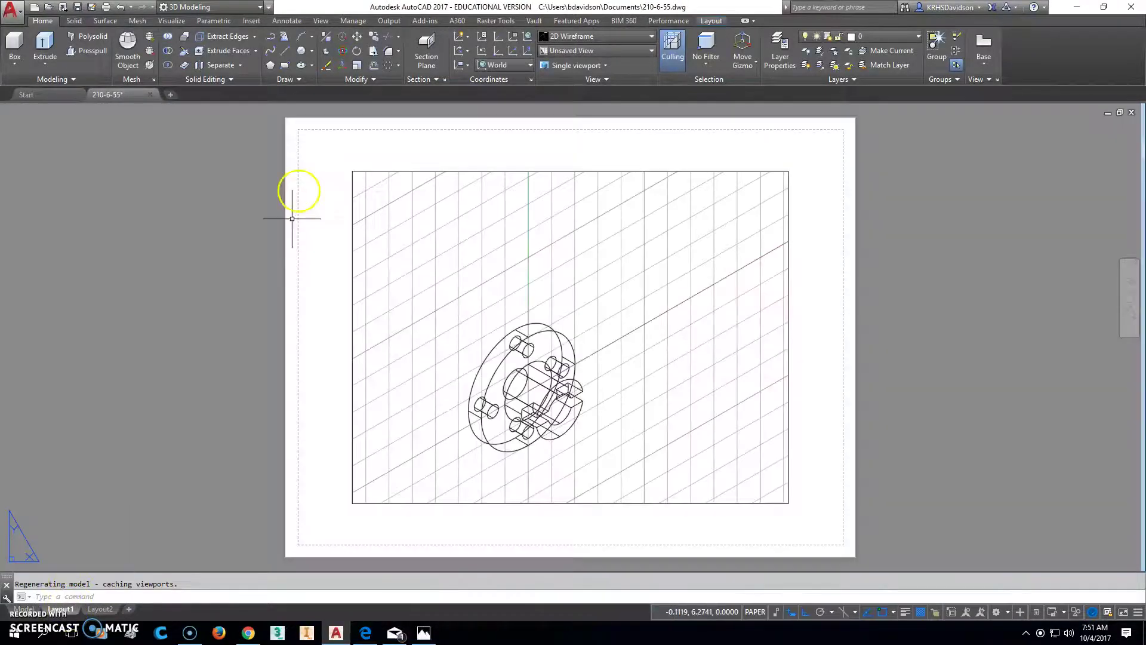
{"action": "left_click", "coordinate": [464, 171]}
{"action": "key", "text": "Delete"}
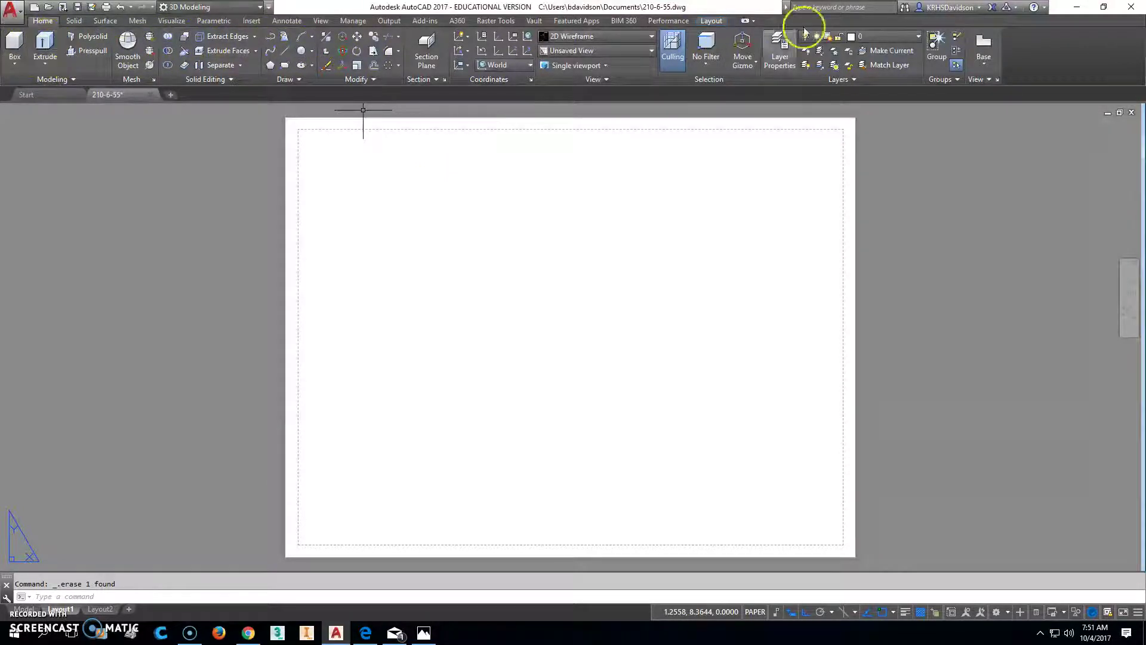
Place a base front view from the model plus projected top, side and isometric views
{"action": "left_click", "coordinate": [994, 45]}
{"action": "left_click", "coordinate": [994, 96]}
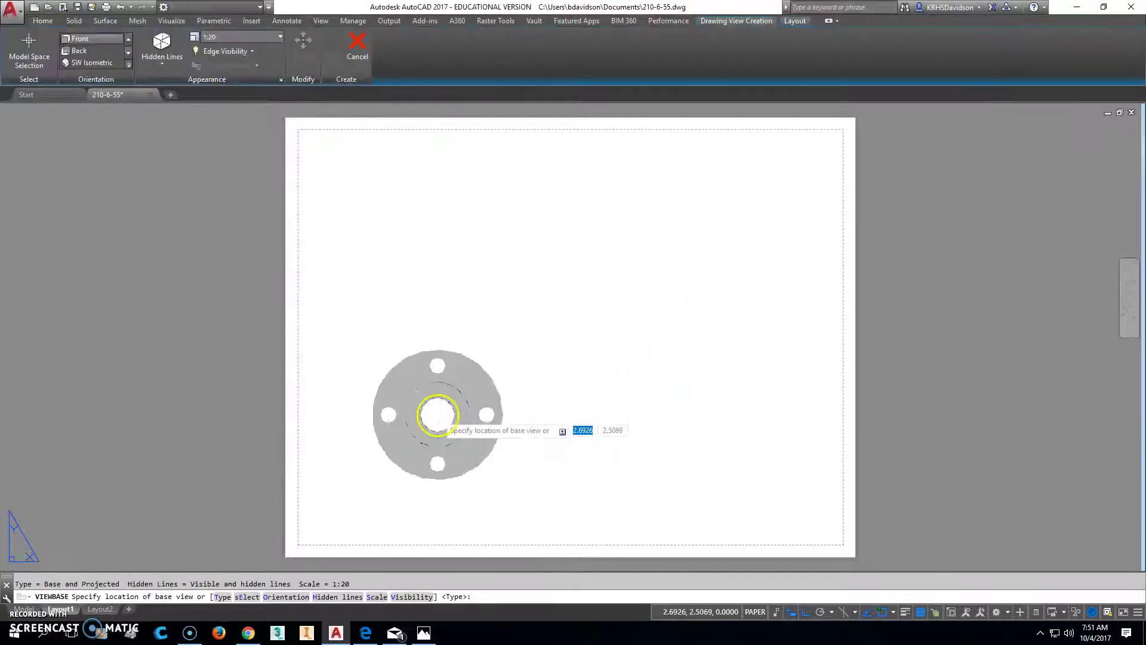
{"action": "left_click", "coordinate": [437, 414]}
{"action": "right_click", "coordinate": [438, 416]}
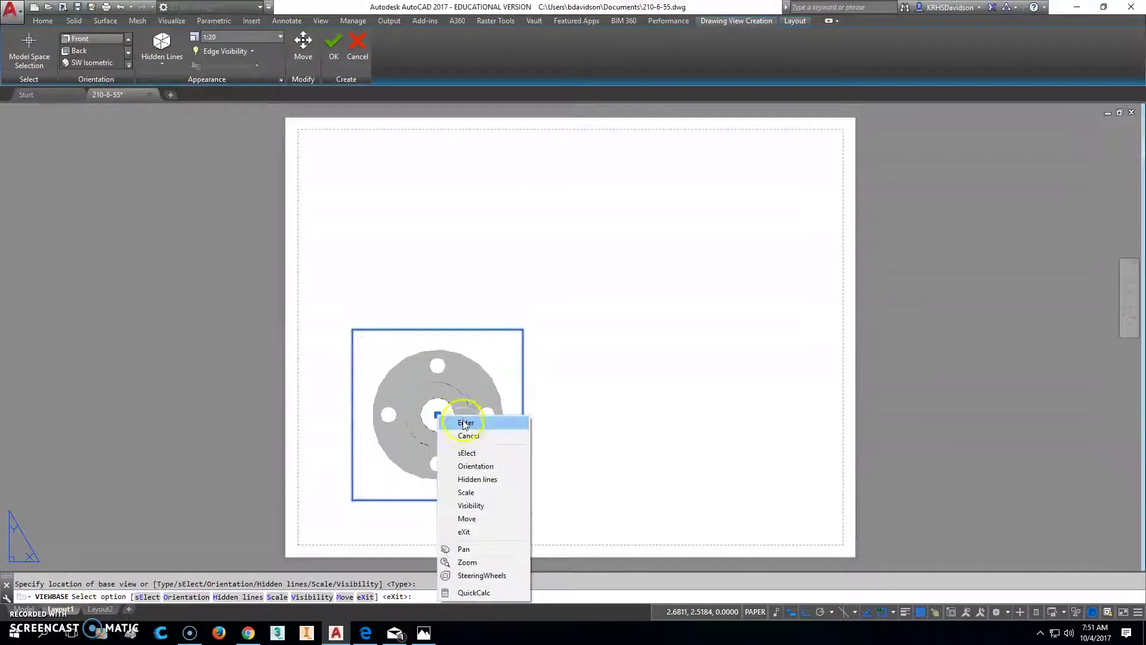
{"action": "left_click", "coordinate": [466, 422]}
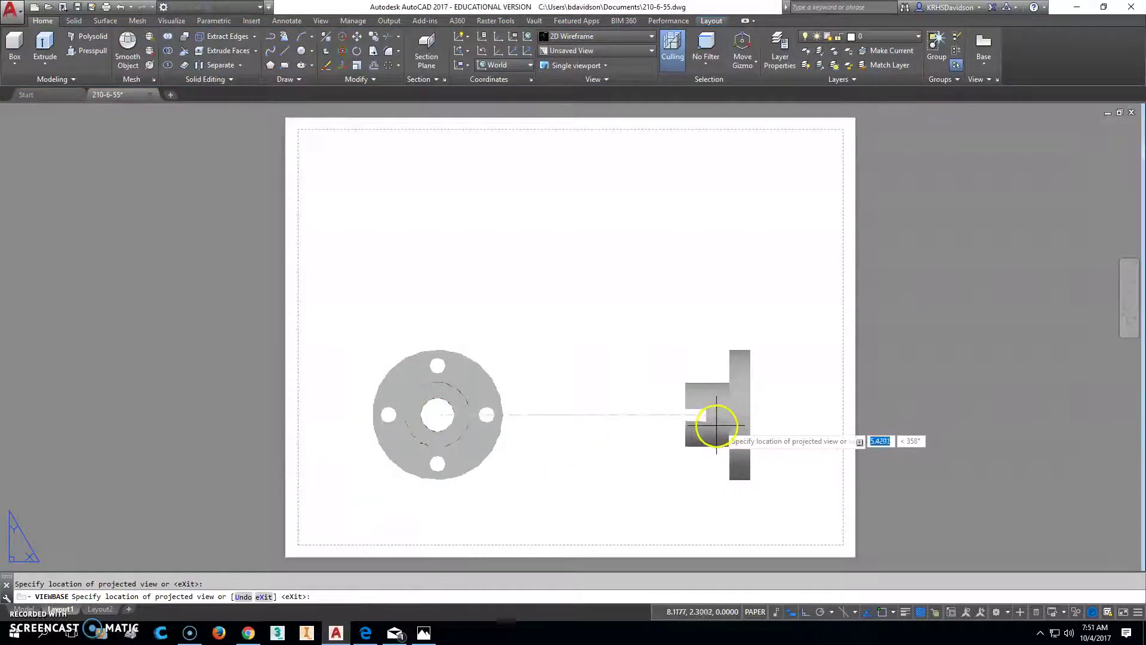
{"action": "left_click", "coordinate": [718, 424]}
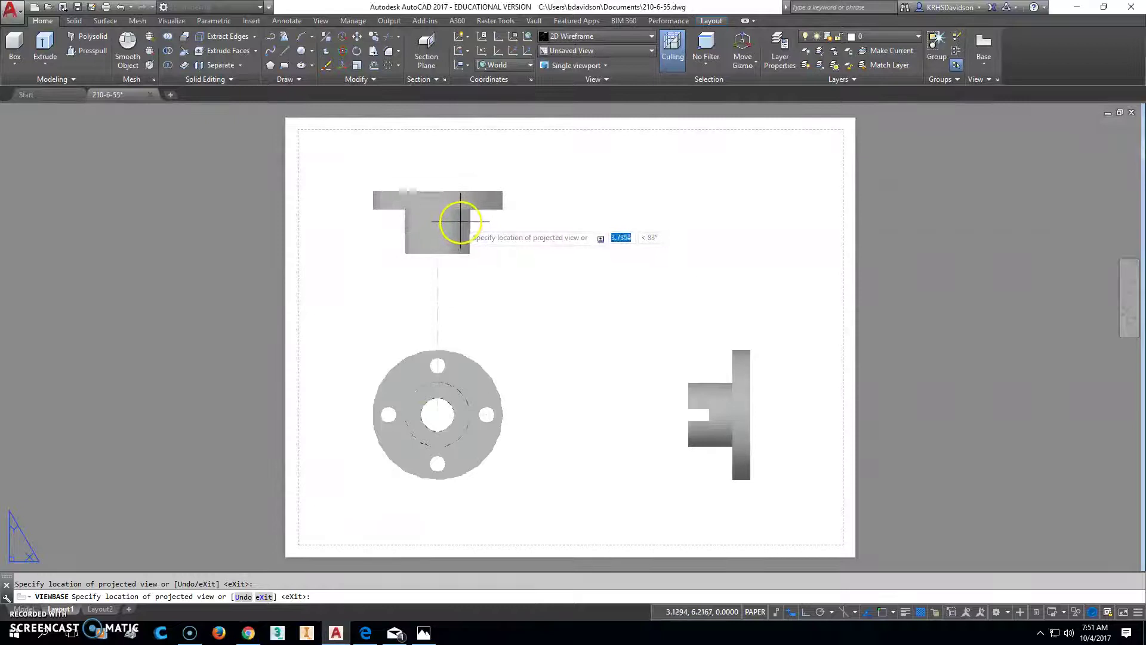
{"action": "right_click", "coordinate": [740, 216]}
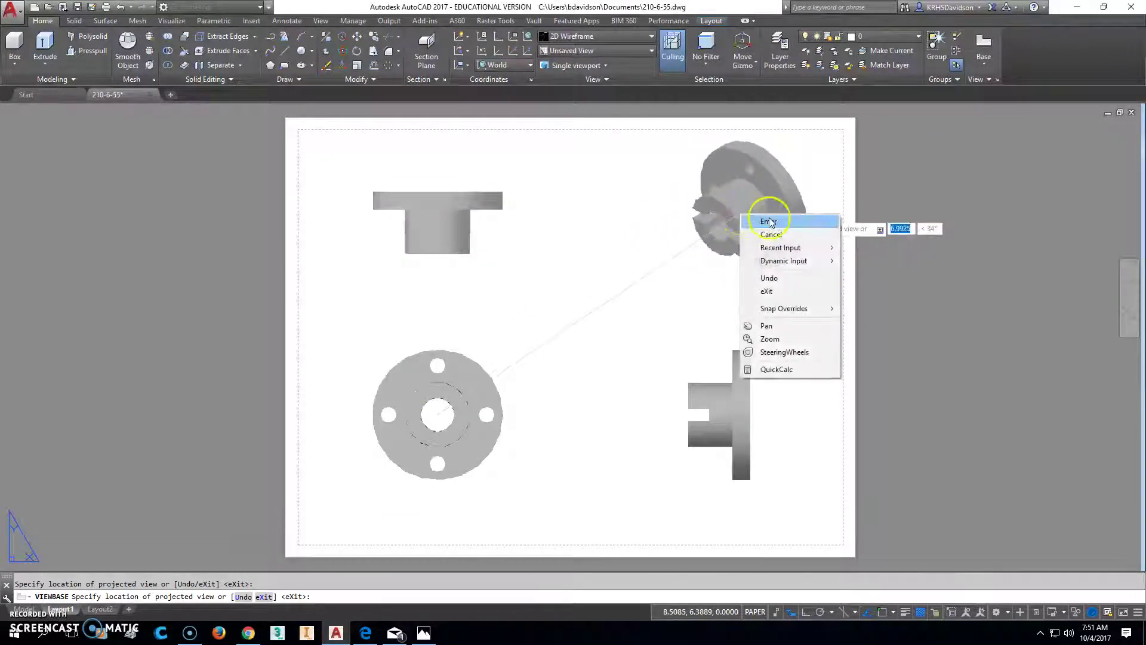
{"action": "left_click", "coordinate": [768, 221]}
Zoom and pan the layout to centre the circular view
{"action": "scroll", "coordinate": [471, 220], "scroll_direction": "up", "scroll_amount": 5}
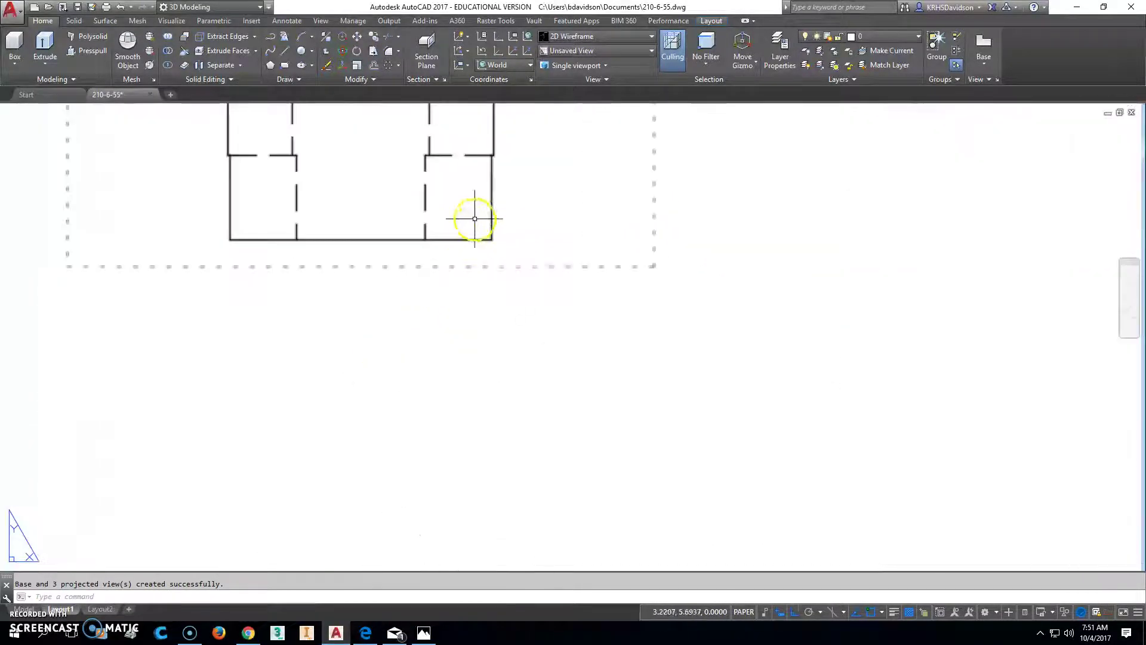
{"action": "scroll", "coordinate": [492, 178], "scroll_direction": "down", "scroll_amount": 5}
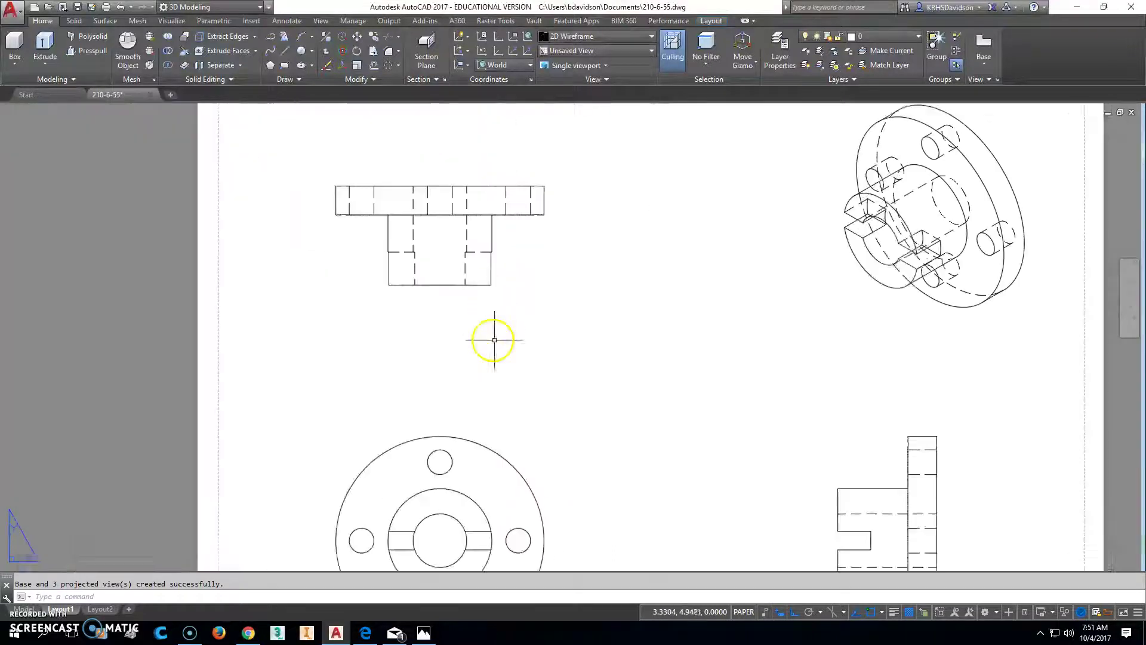
{"action": "scroll", "coordinate": [524, 348], "scroll_direction": "up", "scroll_amount": 5}
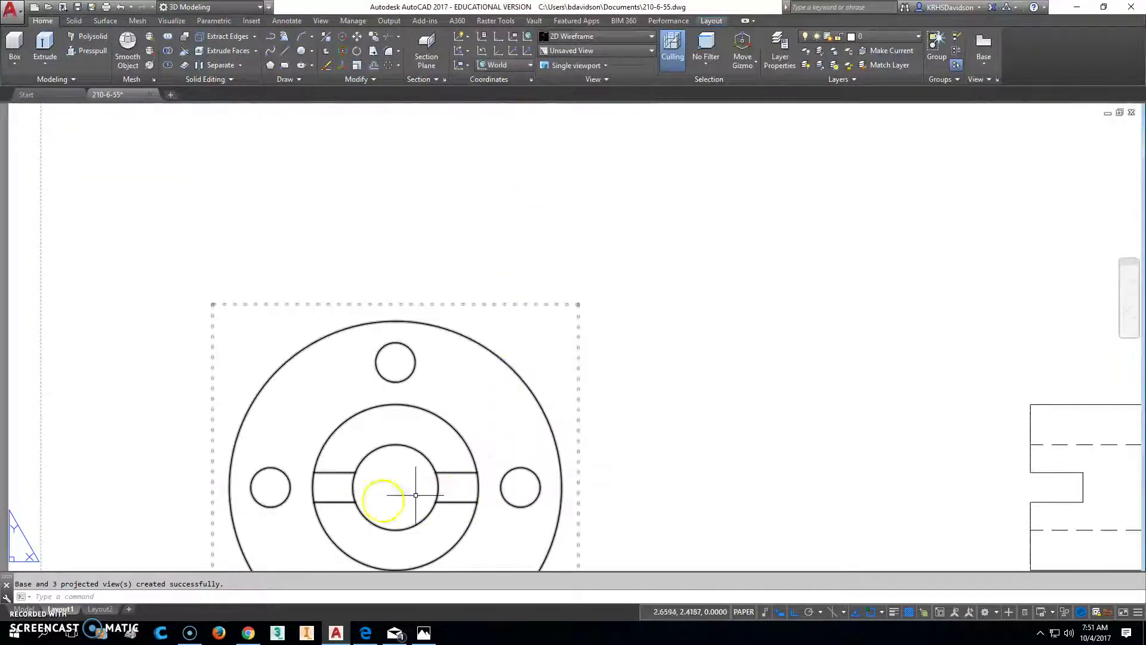
{"action": "scroll", "coordinate": [658, 455], "scroll_direction": "down", "scroll_amount": 2}
{"action": "scroll", "coordinate": [545, 396], "scroll_direction": "up", "scroll_amount": 2}
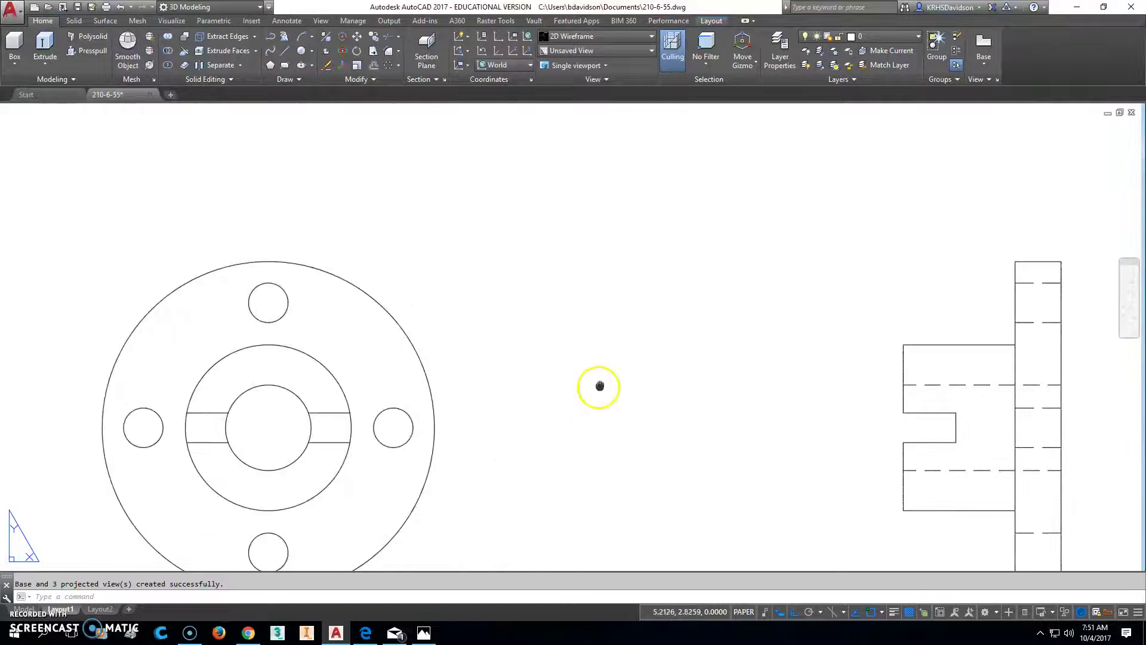
{"action": "middle_click_drag", "start_coordinate": [600, 385], "coordinate": [729, 320]}
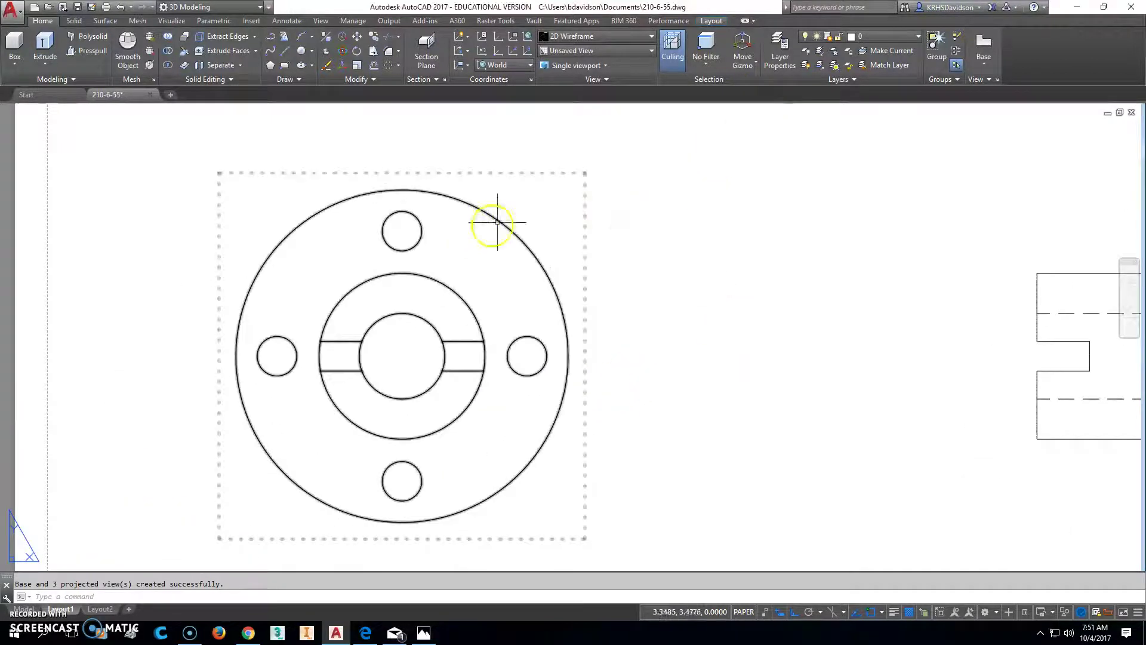
{"action": "middle_click_drag", "start_coordinate": [678, 215], "coordinate": [678, 238]}
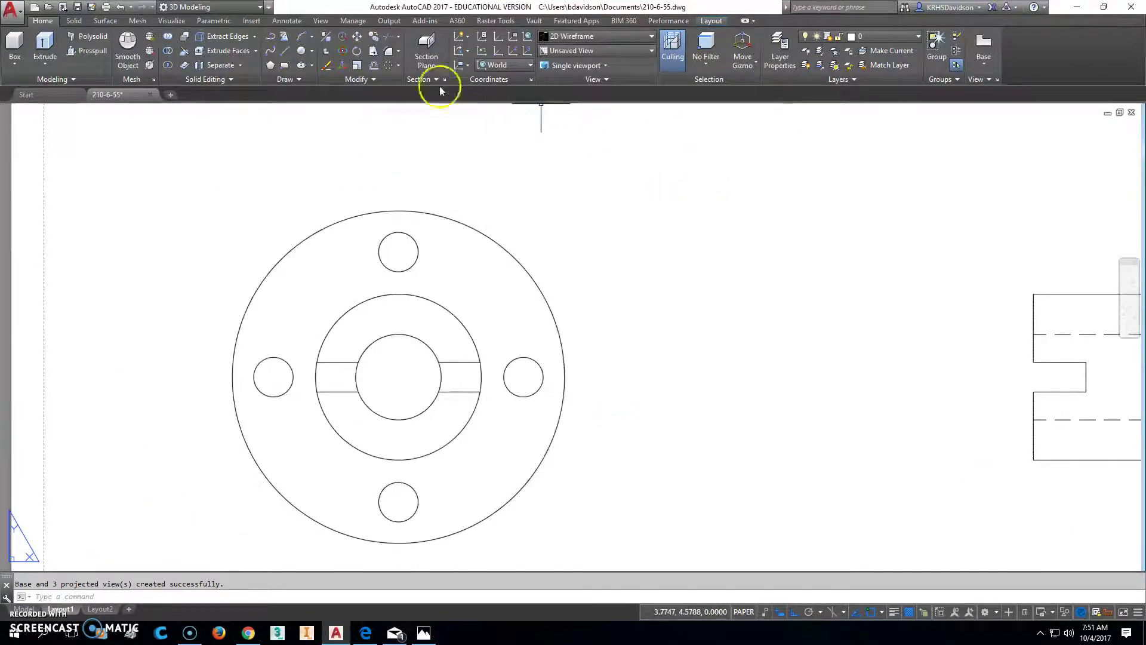
Add center marks to the top, left, bottom and right bolt holes and the central bore
{"action": "left_click", "coordinate": [286, 20]}
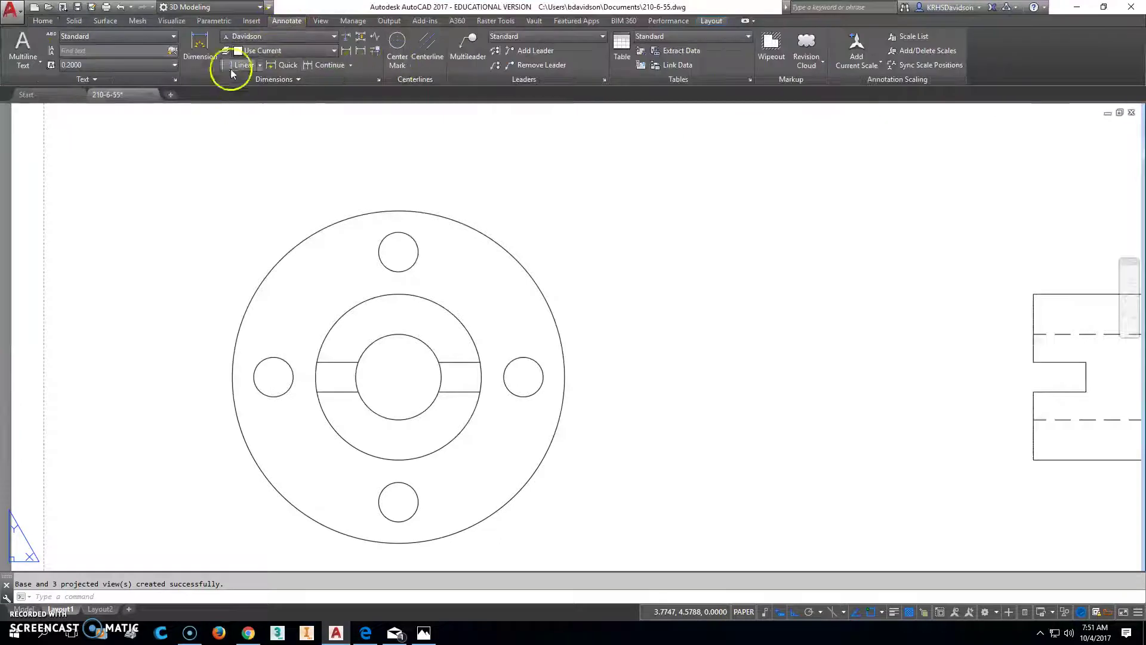
{"action": "left_click", "coordinate": [207, 48]}
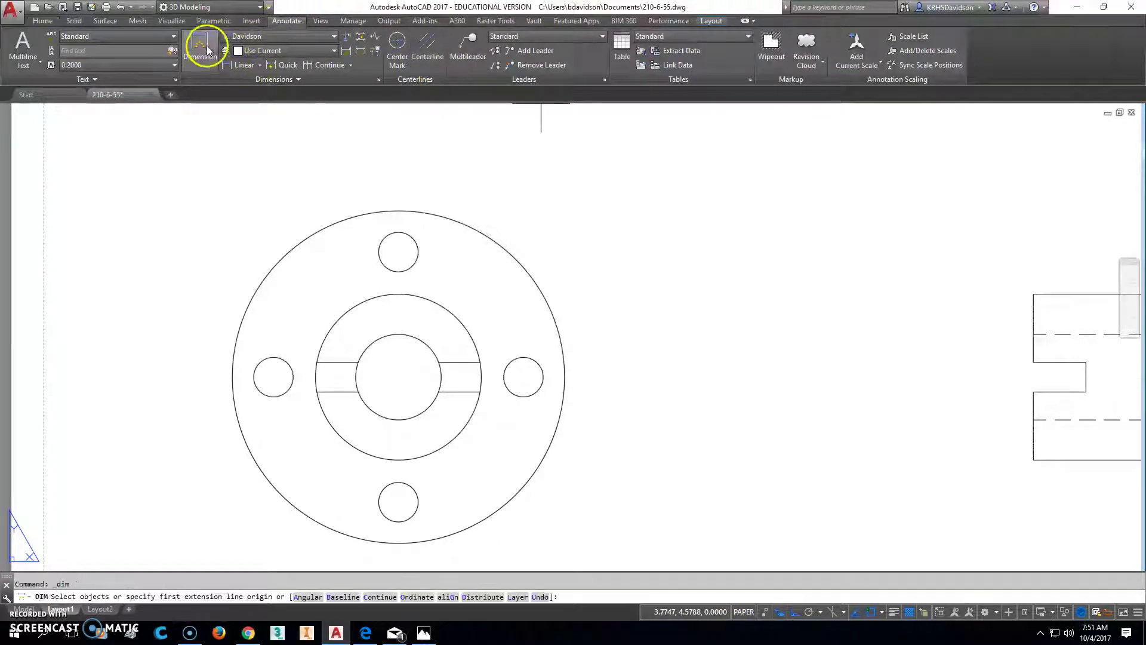
{"action": "left_click", "coordinate": [397, 43]}
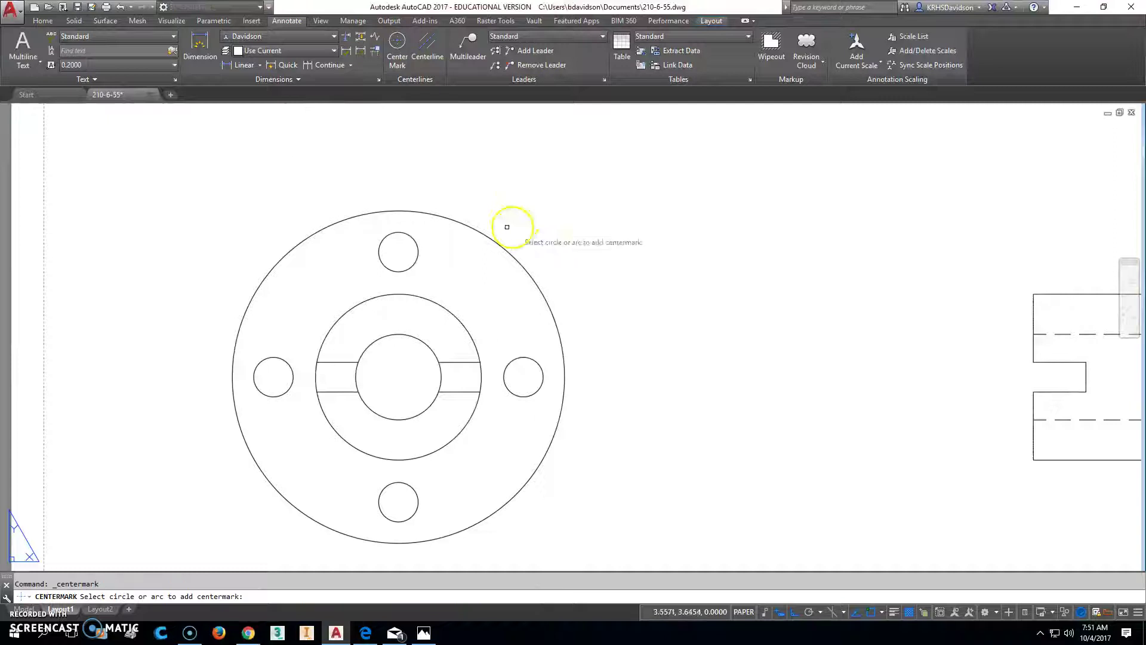
{"action": "left_click", "coordinate": [399, 234]}
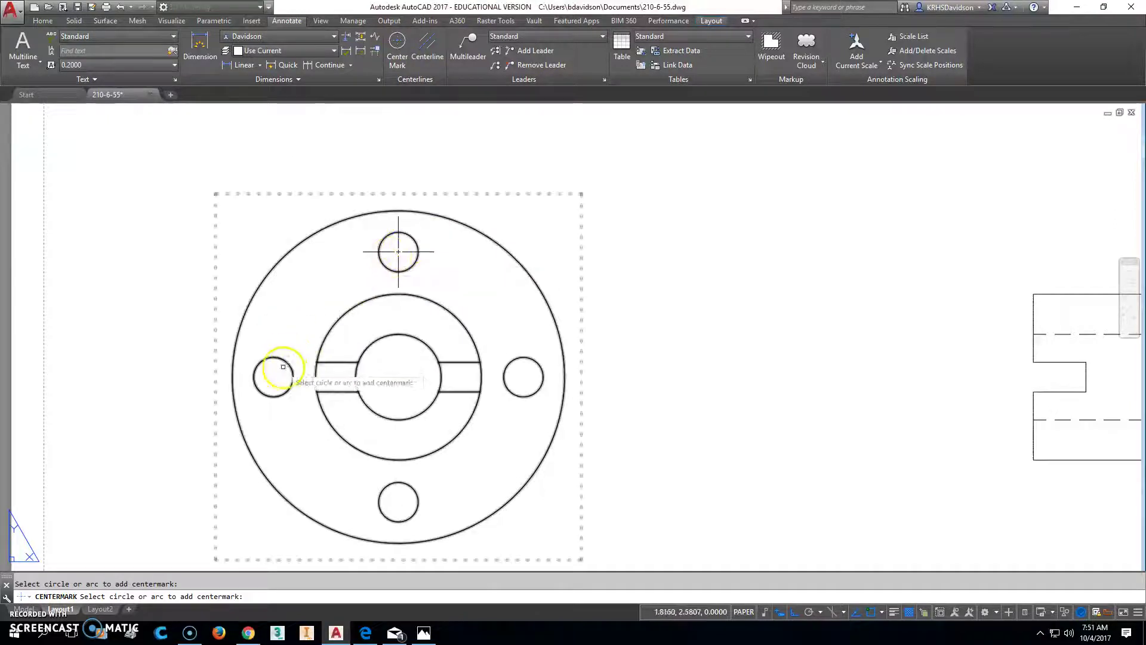
{"action": "left_click", "coordinate": [278, 359]}
{"action": "left_click", "coordinate": [418, 493]}
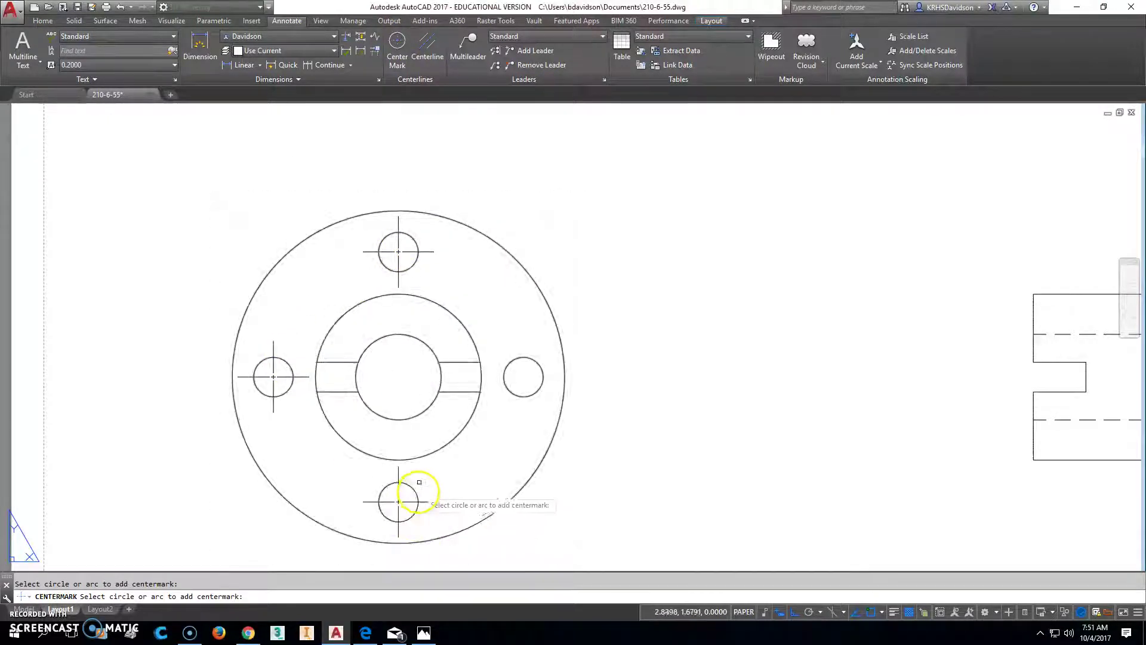
{"action": "left_click", "coordinate": [409, 418]}
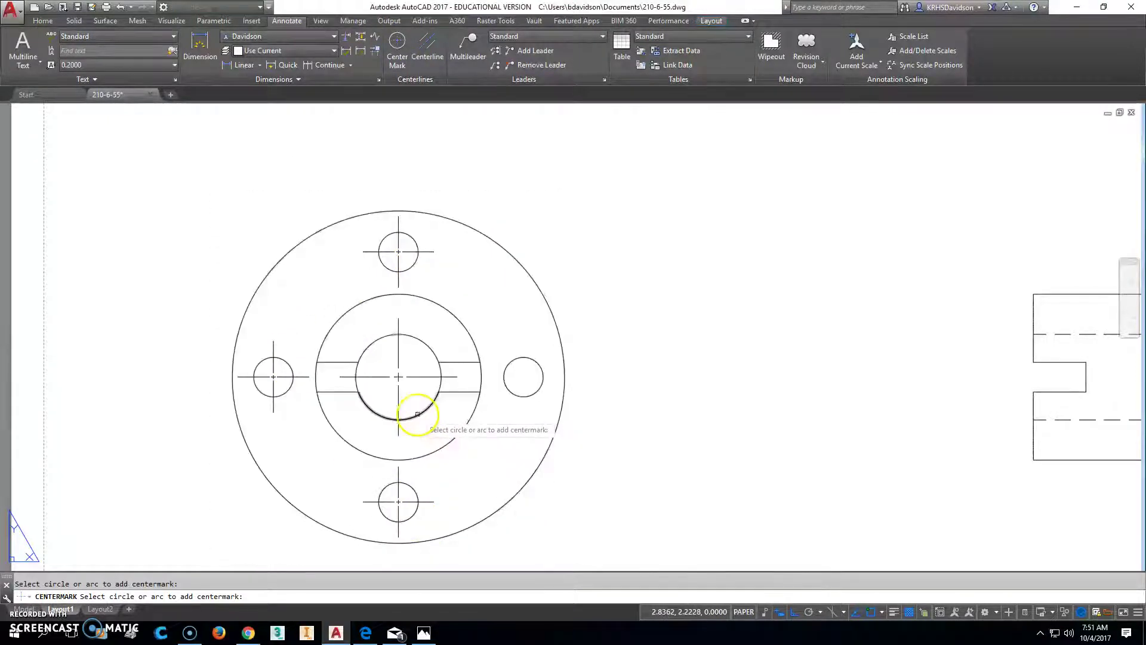
{"action": "left_click", "coordinate": [517, 396]}
{"action": "scroll", "coordinate": [471, 448], "scroll_direction": "up", "scroll_amount": 3}
{"action": "scroll", "coordinate": [554, 421], "scroll_direction": "down", "scroll_amount": 5}
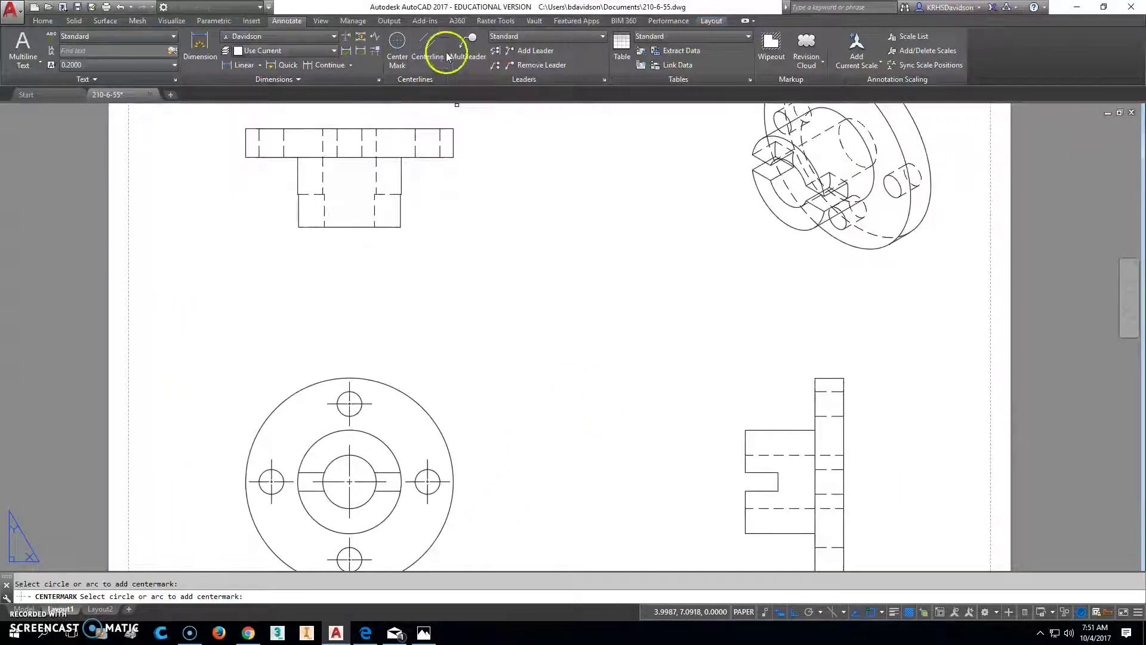
Add a centerline between the bore's two hidden edges in the upper-left view
{"action": "left_click", "coordinate": [425, 43]}
{"action": "left_click", "coordinate": [323, 173]}
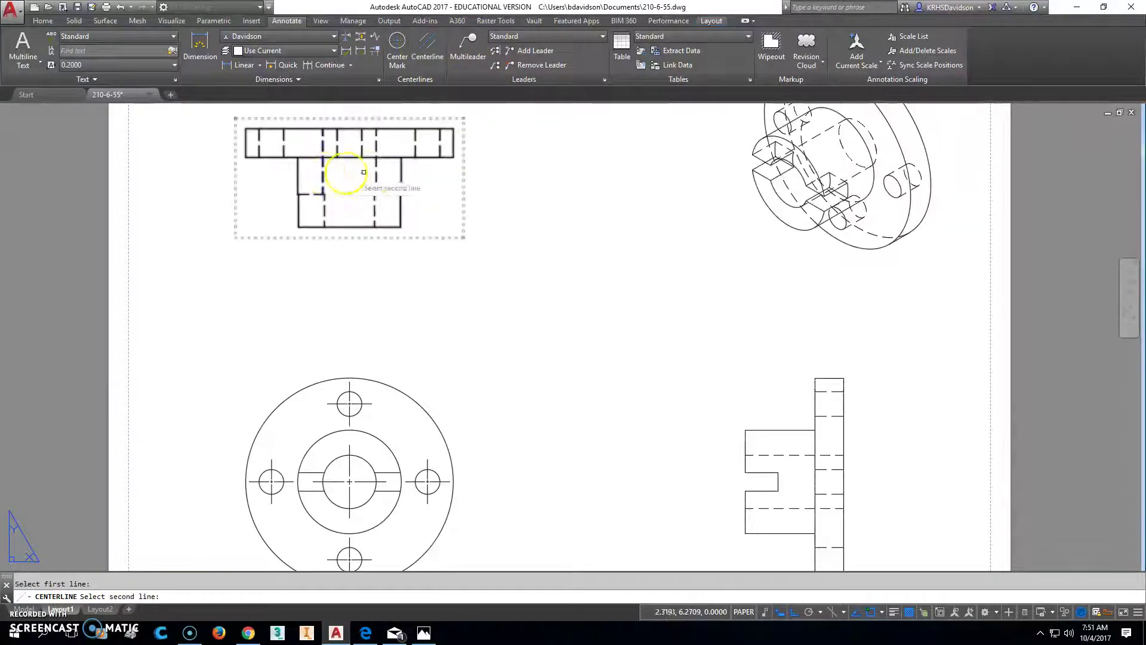
{"action": "left_click", "coordinate": [376, 170]}
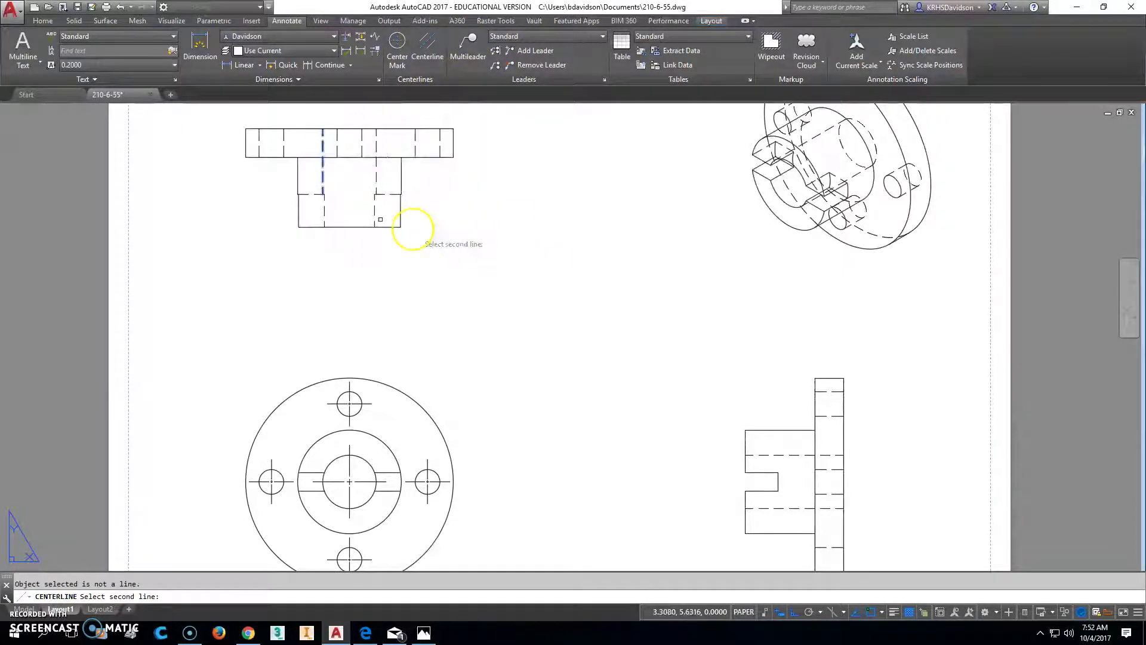
{"action": "left_click", "coordinate": [377, 167]}
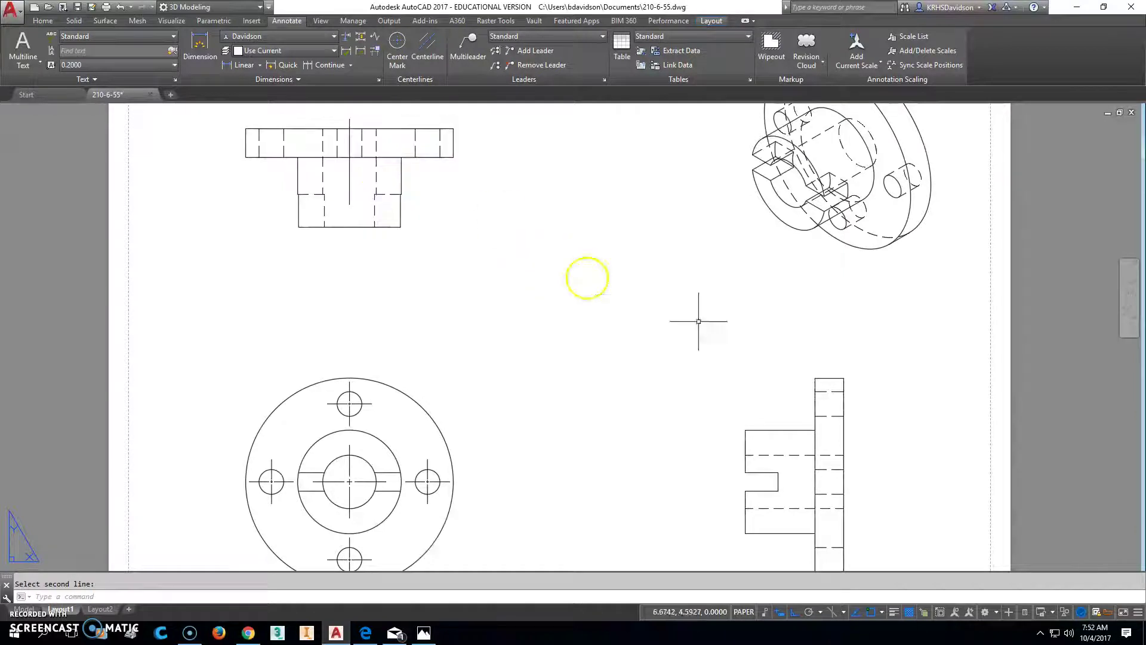
Repeat CENTERLINE to place a centerline through the side view's central bore
{"action": "right_click", "coordinate": [792, 438]}
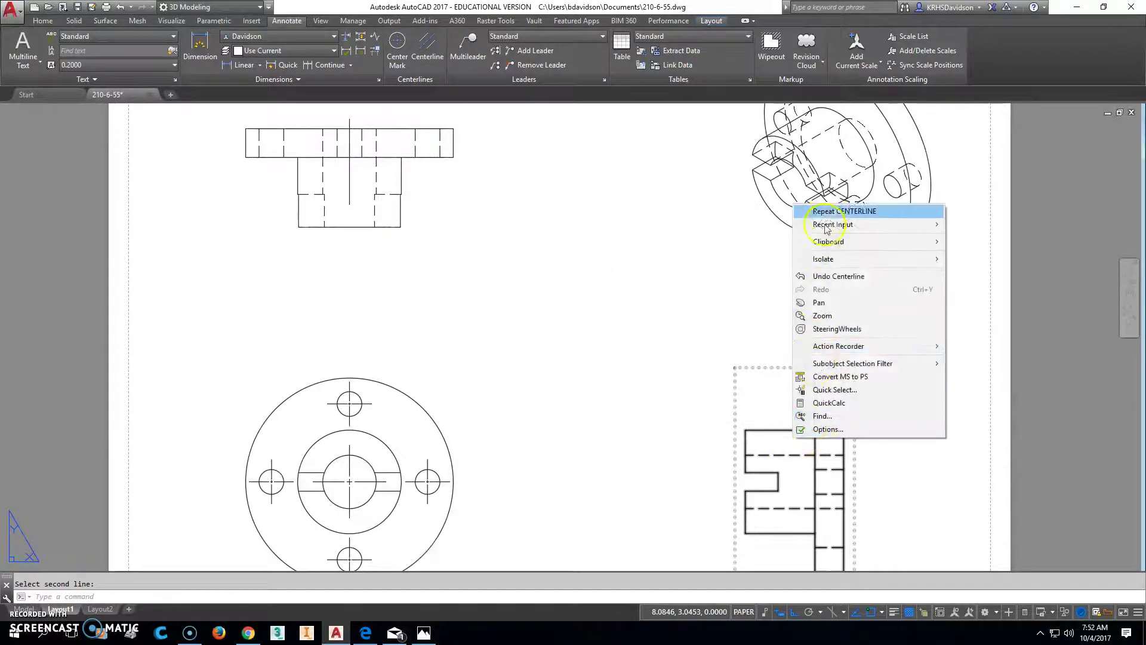
{"action": "left_click", "coordinate": [830, 212]}
{"action": "left_click", "coordinate": [796, 455]}
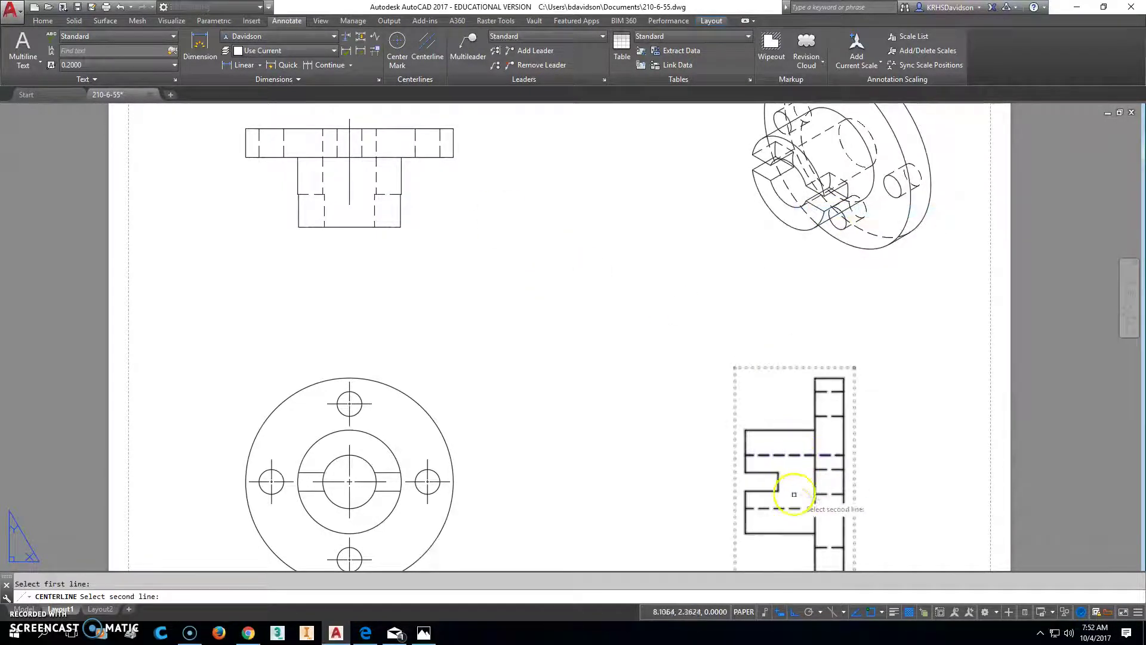
{"action": "left_click", "coordinate": [791, 509]}
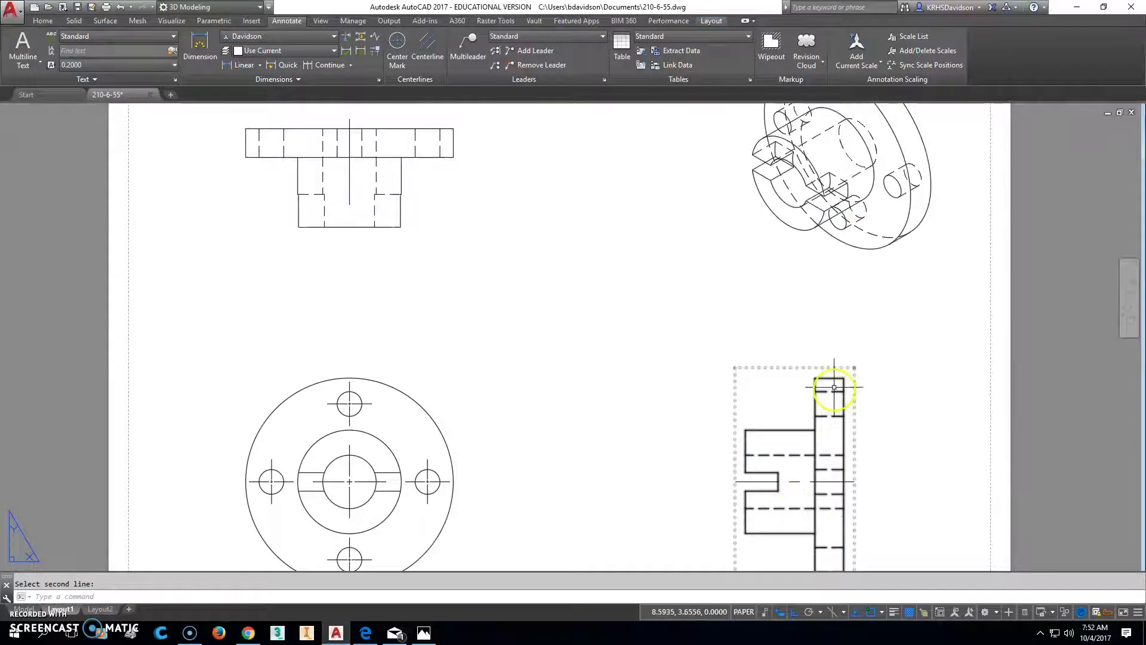
Add centerlines through the side view's top and bottom bolt holes
{"action": "left_click", "coordinate": [424, 50]}
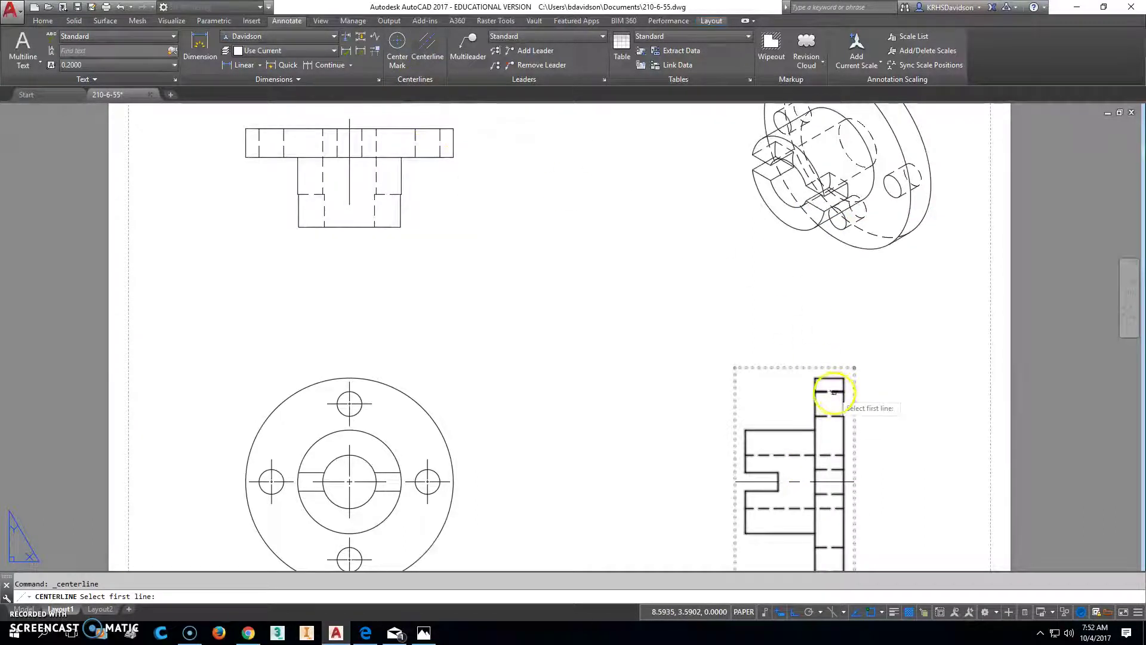
{"action": "left_click", "coordinate": [831, 392]}
{"action": "middle_click_drag", "start_coordinate": [843, 410], "coordinate": [802, 286]}
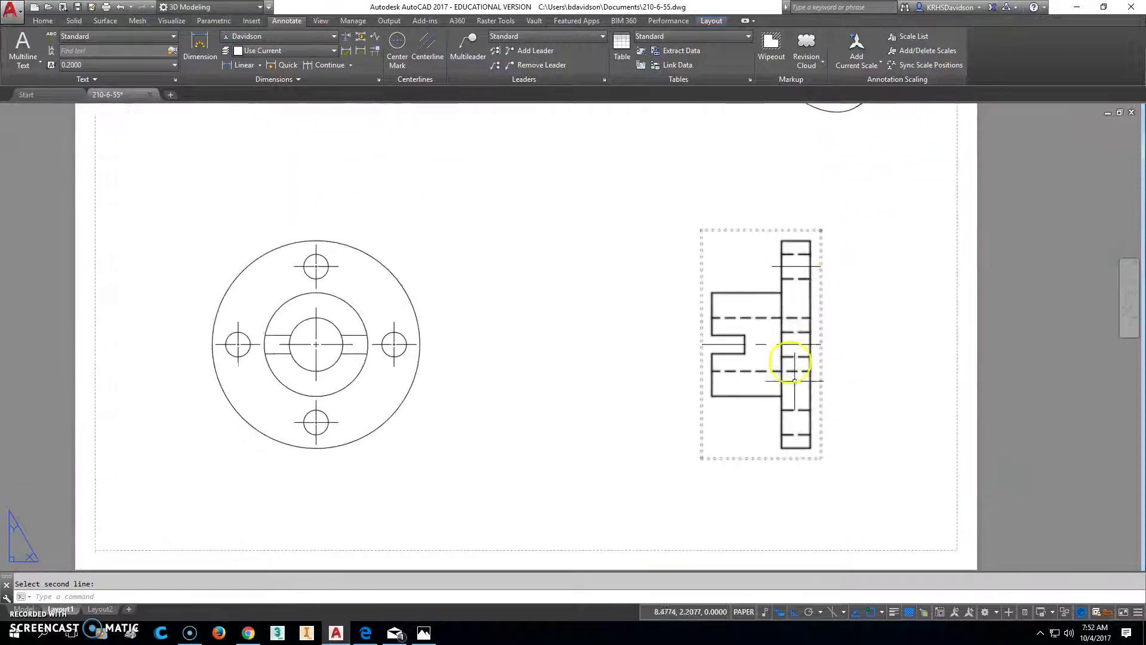
{"action": "left_click", "coordinate": [424, 43]}
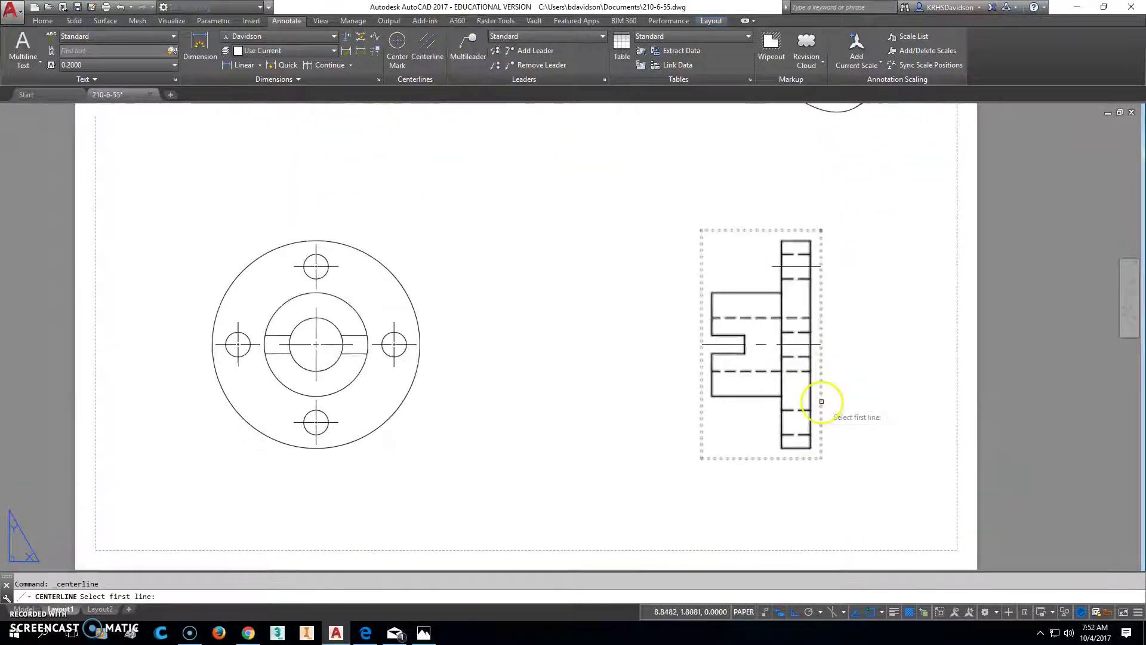
{"action": "left_click", "coordinate": [806, 434]}
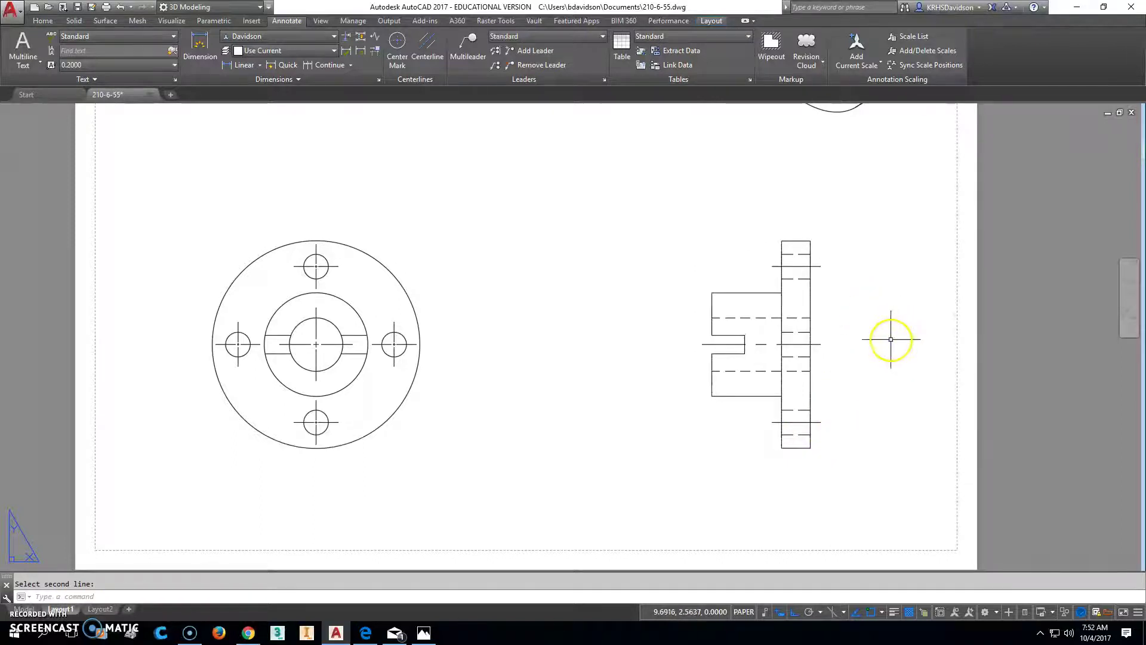
{"action": "middle_click_drag", "start_coordinate": [639, 325], "coordinate": [734, 384]}
{"action": "scroll", "coordinate": [678, 354], "scroll_direction": "up", "scroll_amount": 3}
{"action": "scroll", "coordinate": [678, 353], "scroll_direction": "down", "scroll_amount": 3}
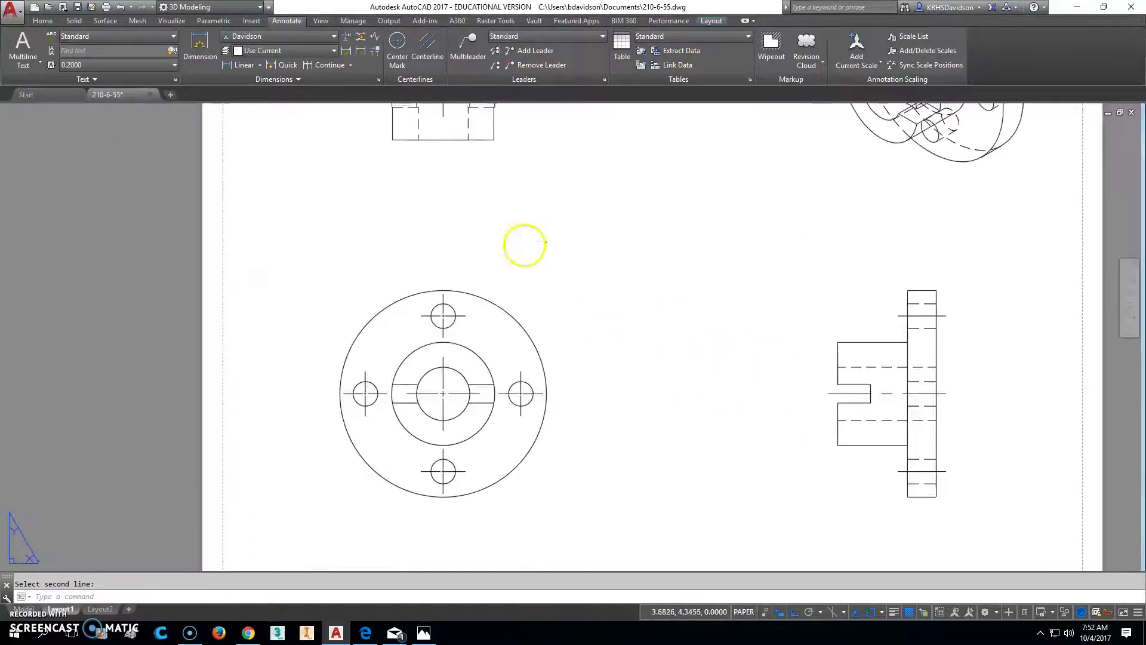
Drag the bore centerline's bottom grip straight down past the upper-left view's bottom edge
{"action": "key", "text": "Escape"}
{"action": "left_click", "coordinate": [438, 209]}
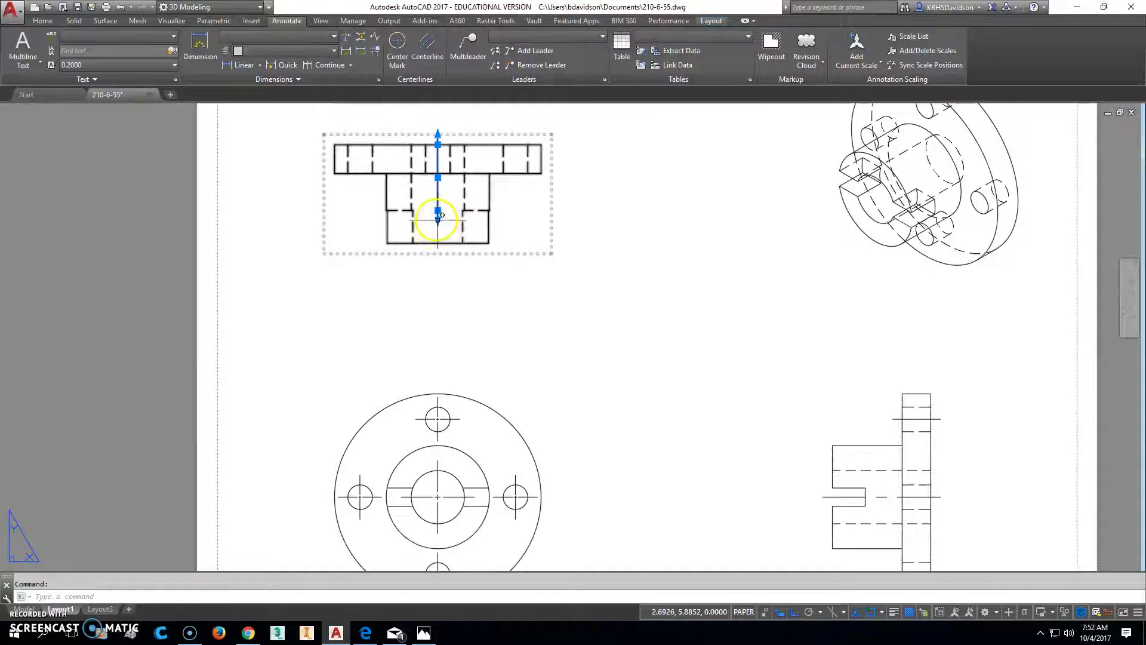
{"action": "left_click", "coordinate": [438, 220]}
{"action": "left_click", "coordinate": [435, 264]}
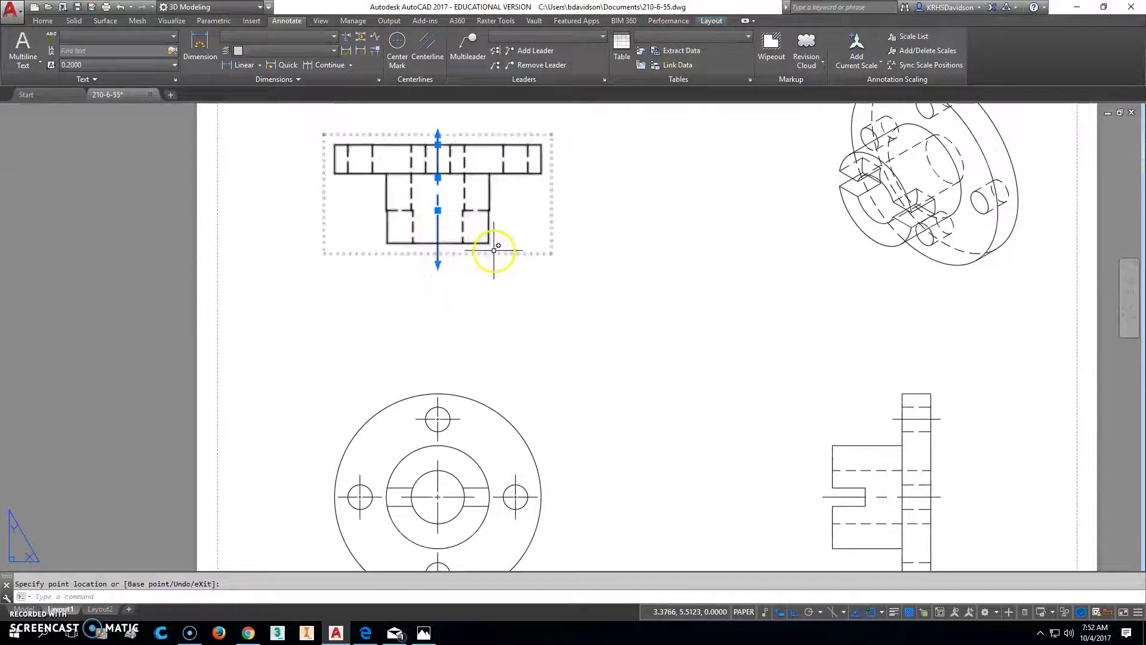
{"action": "key", "text": "Escape"}
{"action": "middle_click_drag", "start_coordinate": [598, 332], "coordinate": [616, 284]}
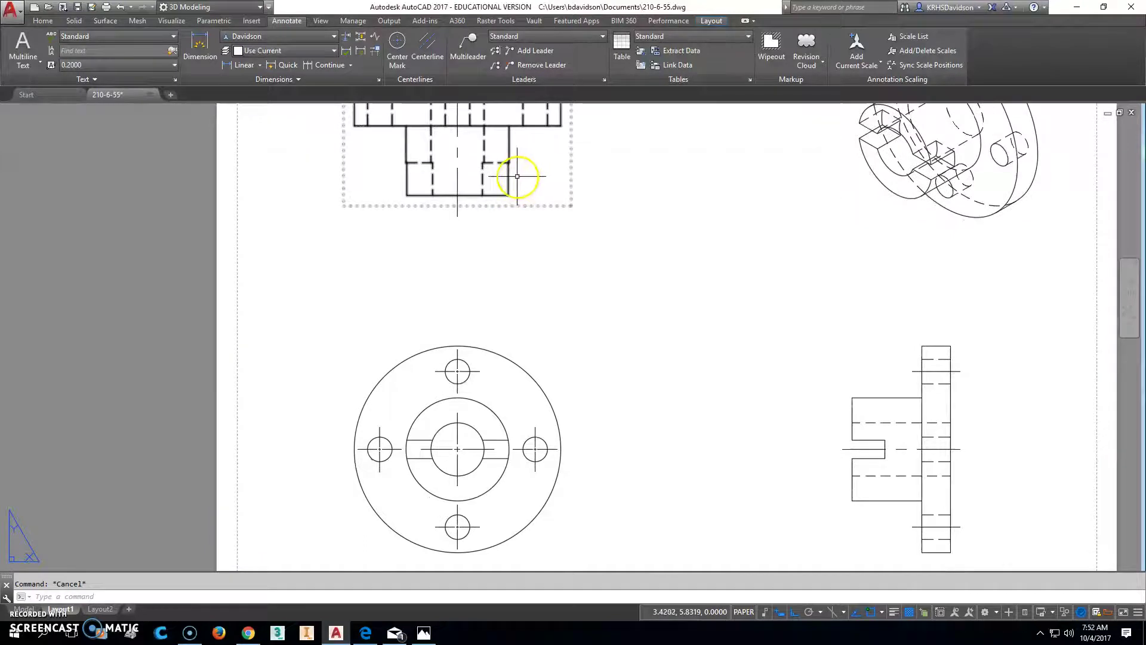
{"action": "middle_click_drag", "start_coordinate": [696, 358], "coordinate": [703, 314]}
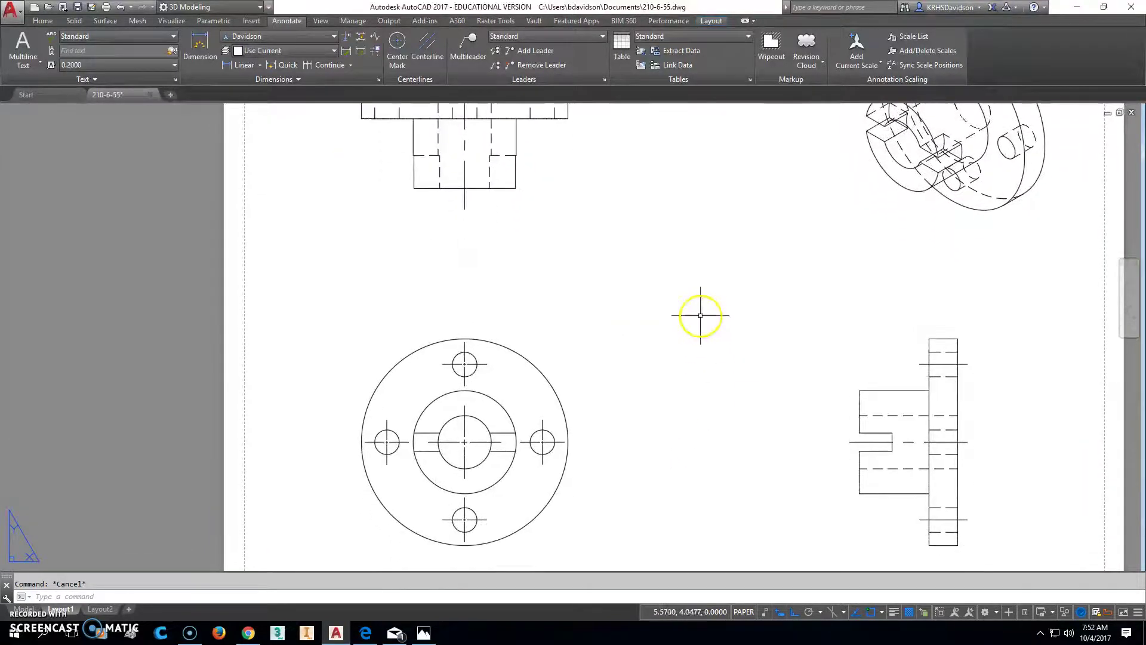